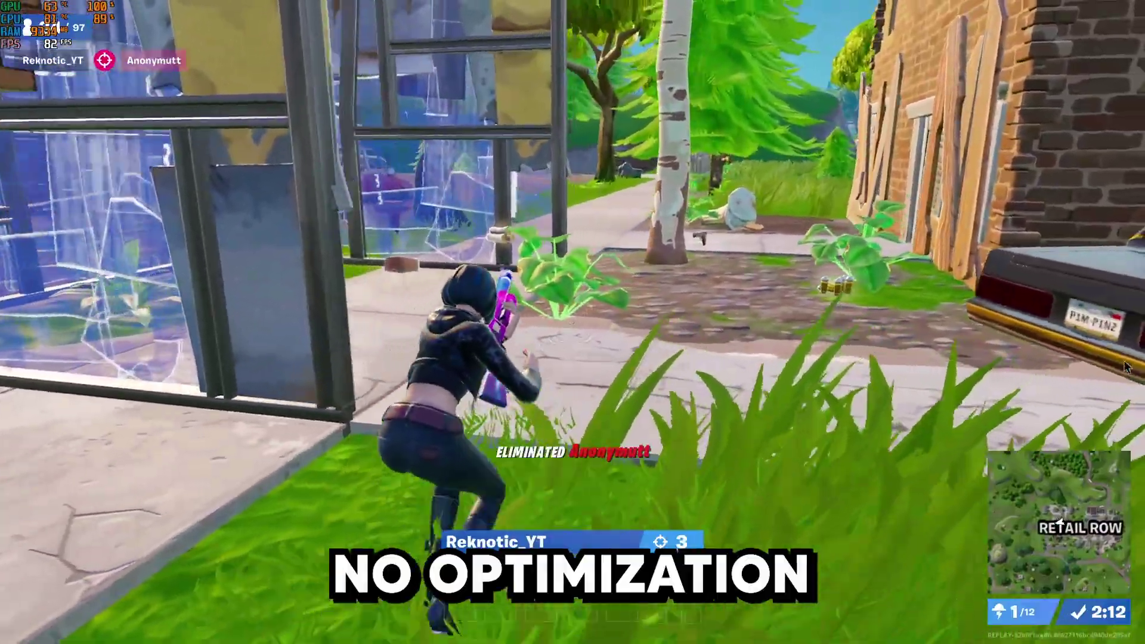
# - Run the character out past the glass wall toward the Retail Row buildings
pyautogui.press('w')
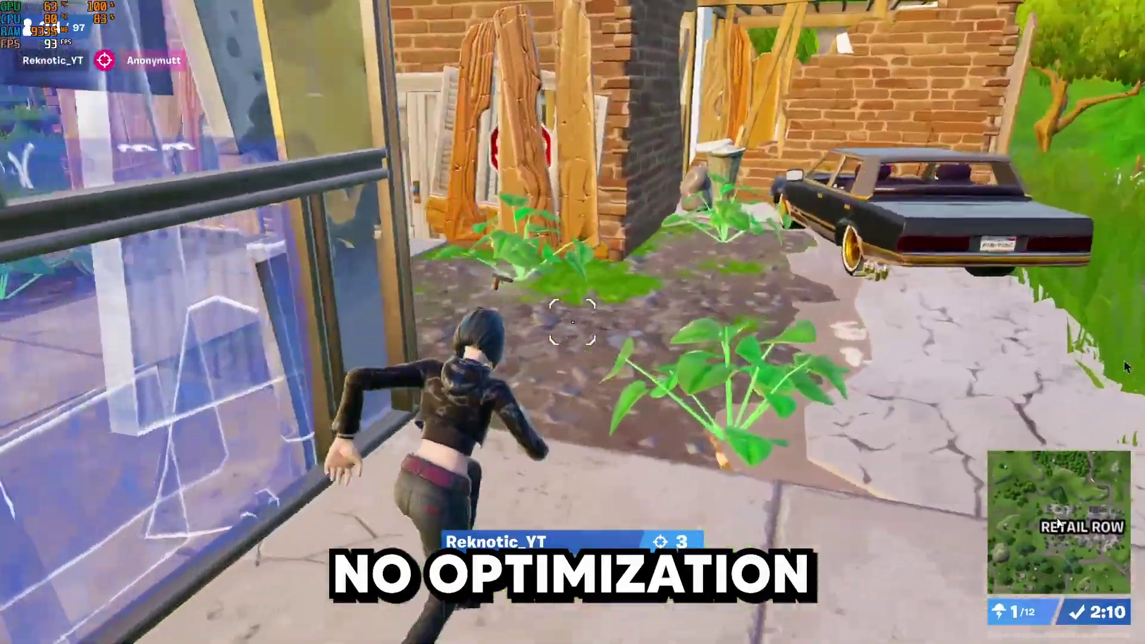
pyautogui.press('w')
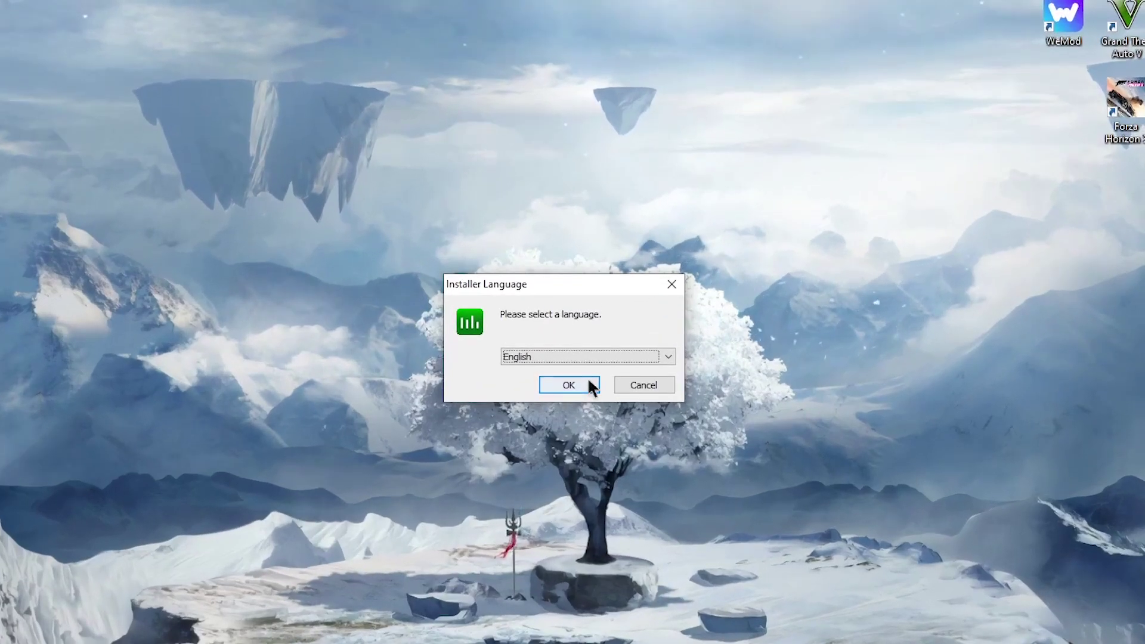
# - Install Process Lasso in English, accepting the license, default components and default location
pyautogui.click(576, 345)
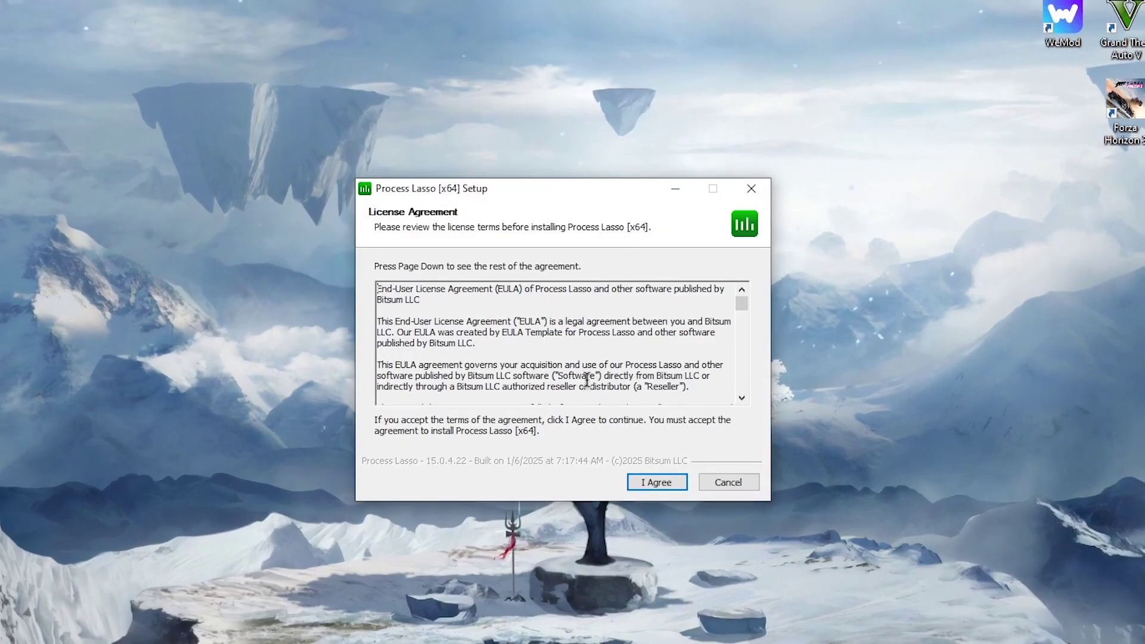
pyautogui.click(637, 416)
pyautogui.click(664, 474)
pyautogui.click(659, 474)
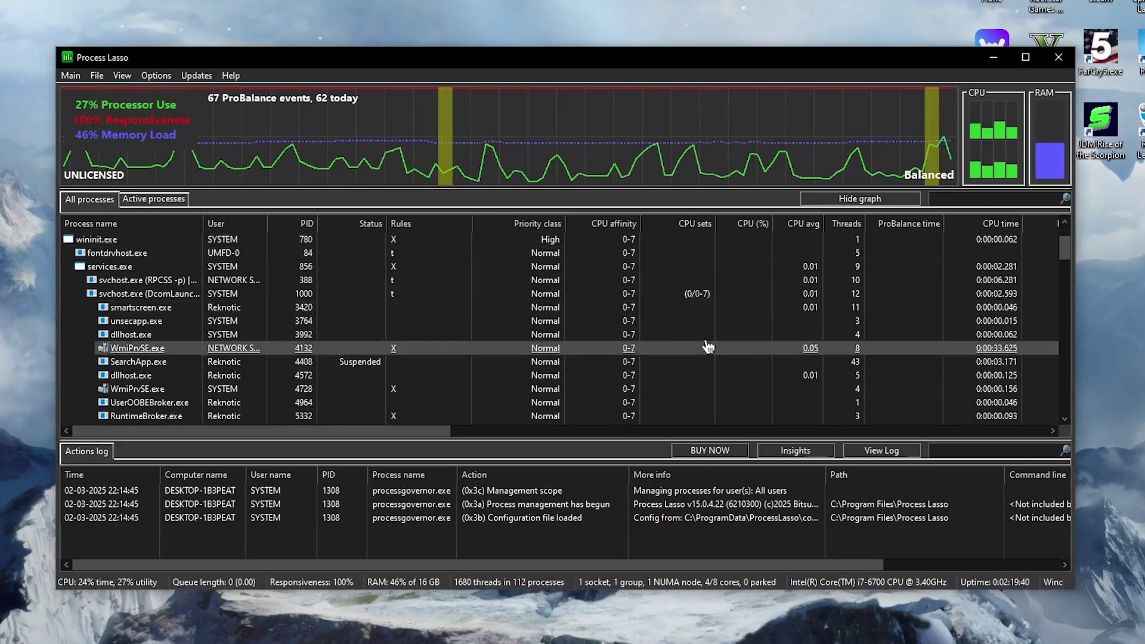
# - Show the ProBalance submenu under Options > CPU
pyautogui.click(157, 76)
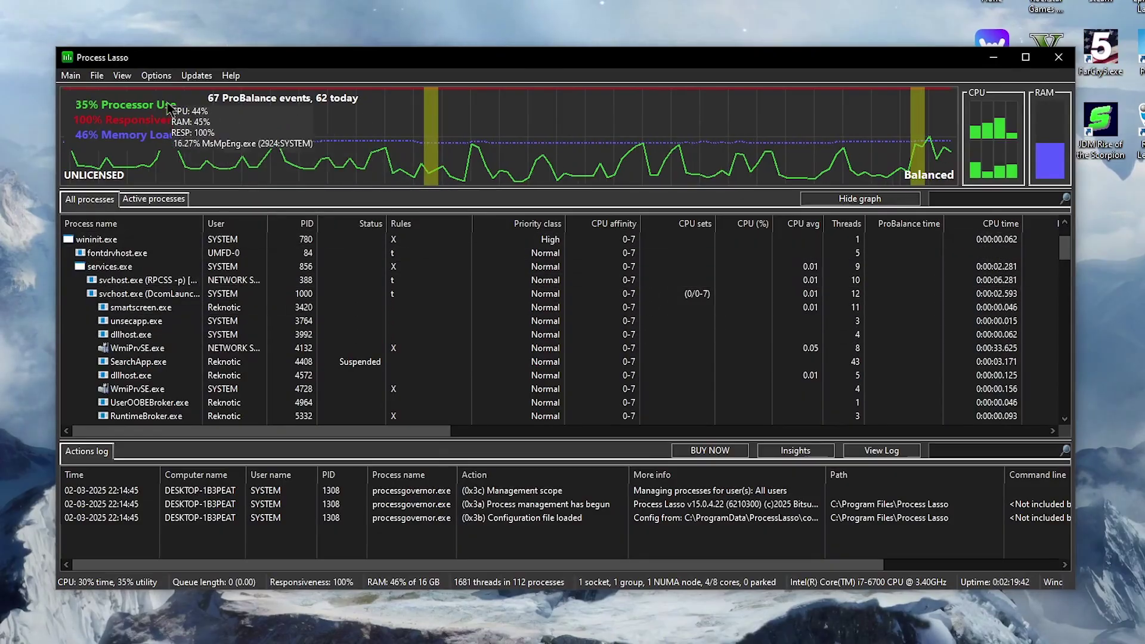
pyautogui.moveTo(171, 136)
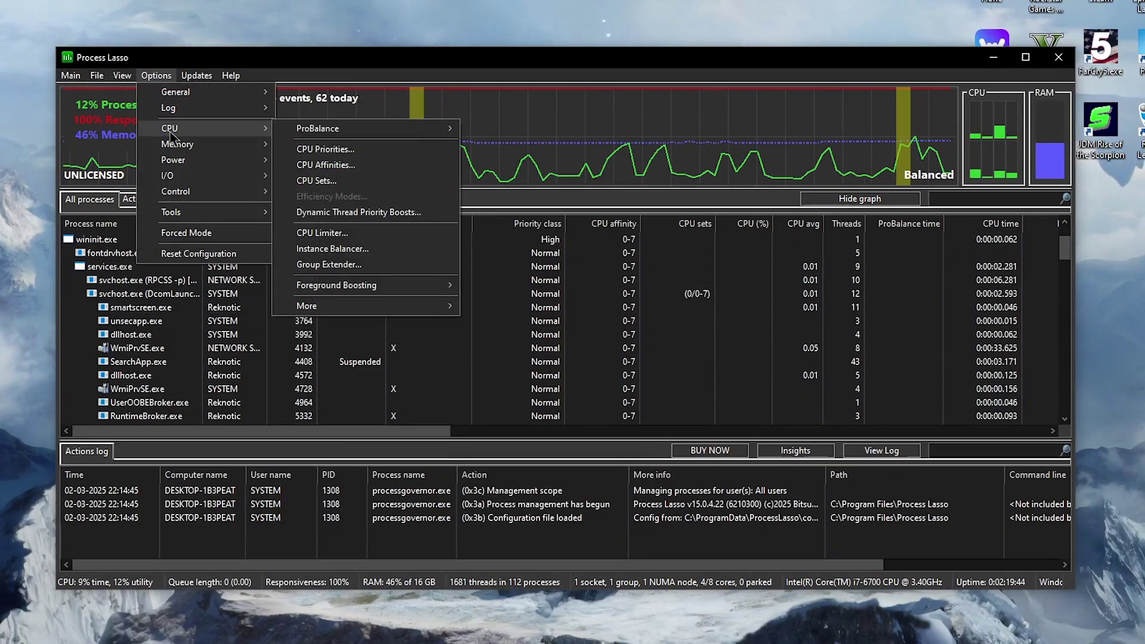
pyautogui.moveTo(369, 134)
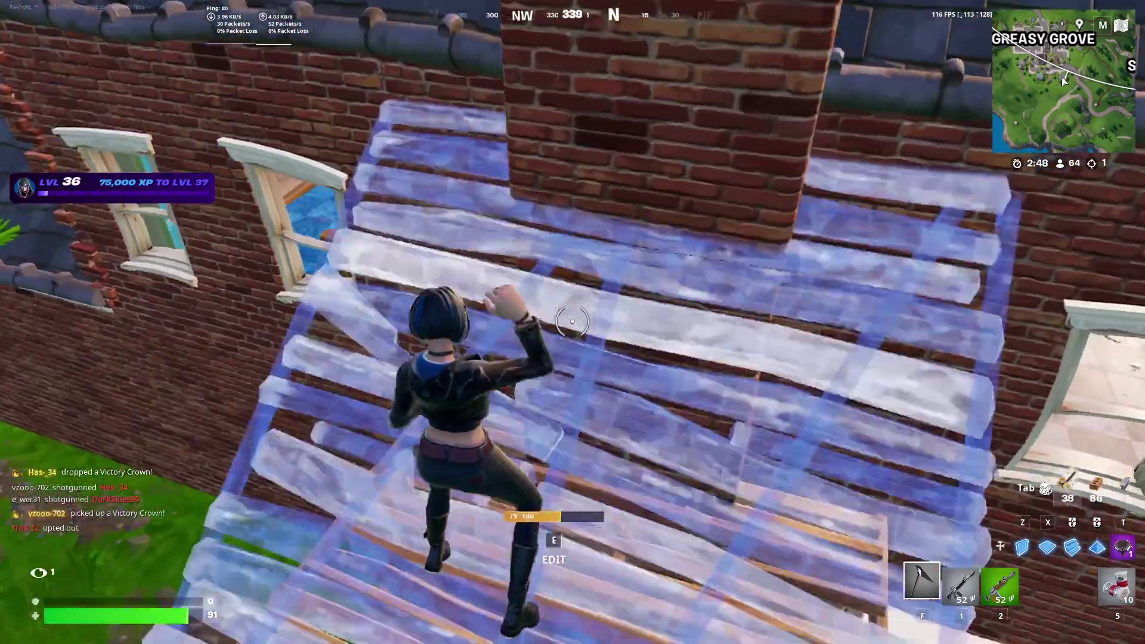
# - Equip the assault rifle and climb along the roof ridge, then switch to the pickaxe
pyautogui.press('1')
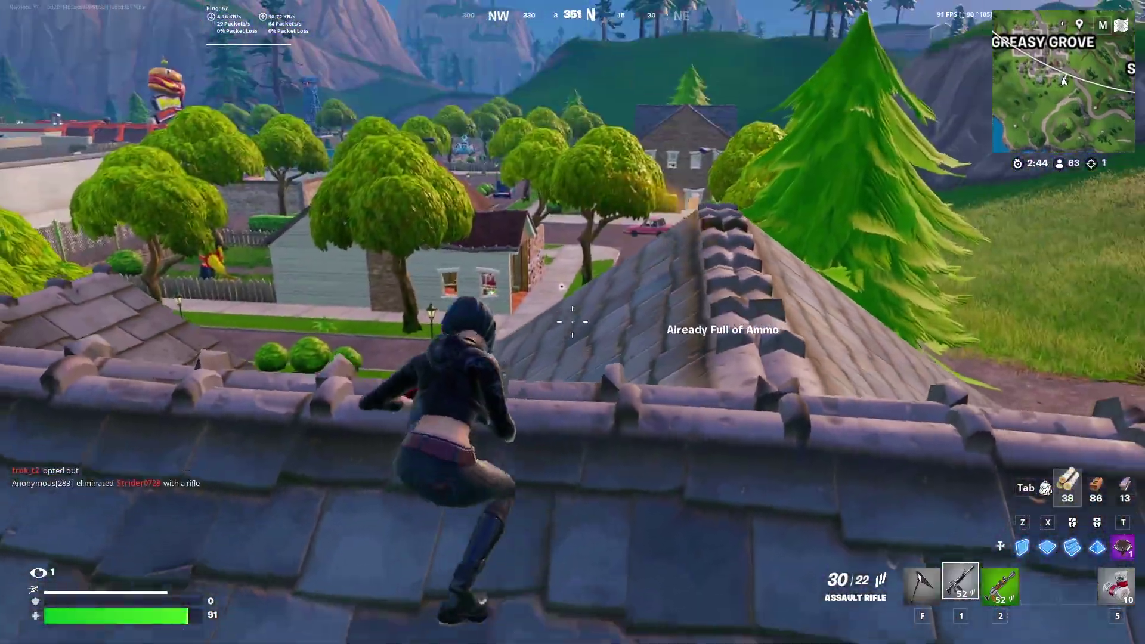
pyautogui.press('w')
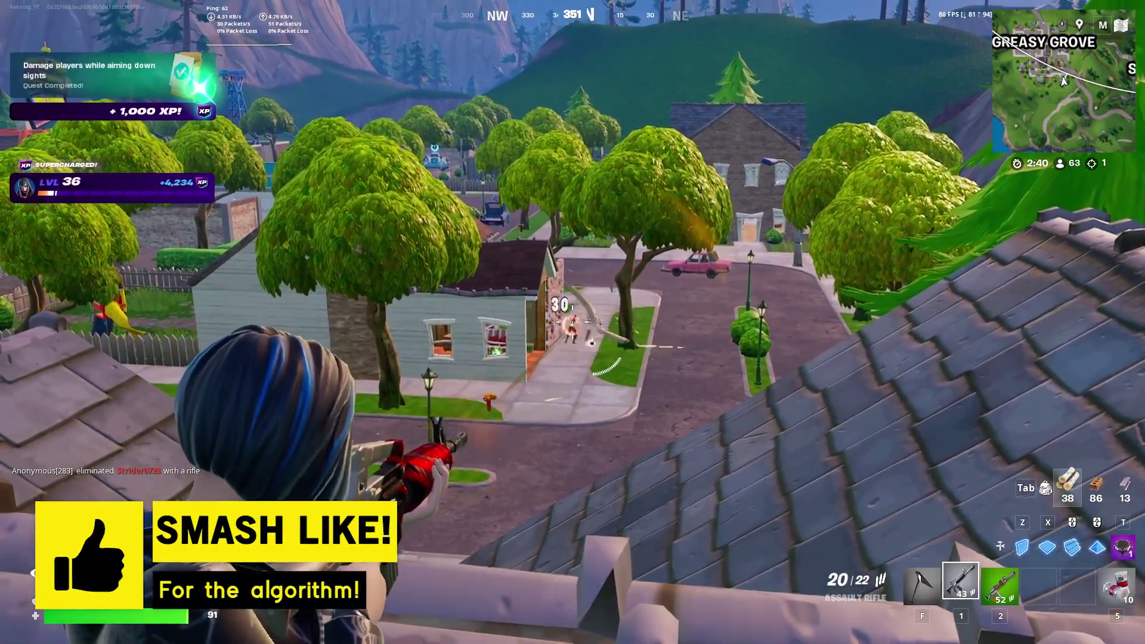
pyautogui.press('w')
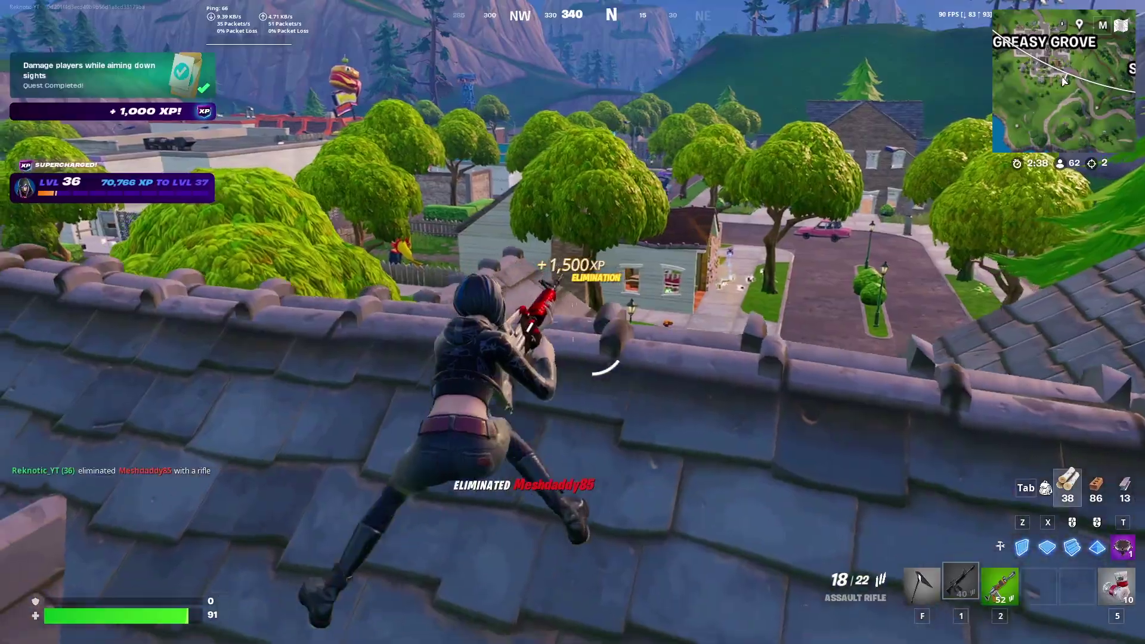
pyautogui.press('w')
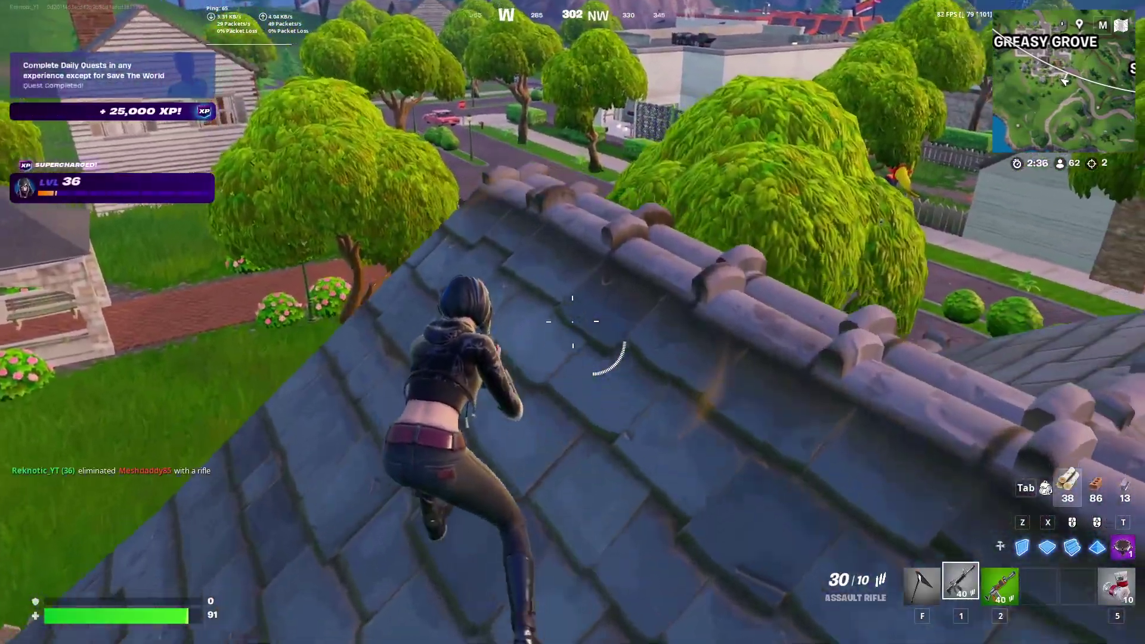
pyautogui.press('f')
# - Pickaxe through the roof into the attic, harvest materials, then open ProBalance Advanced Options
pyautogui.click(572, 322)
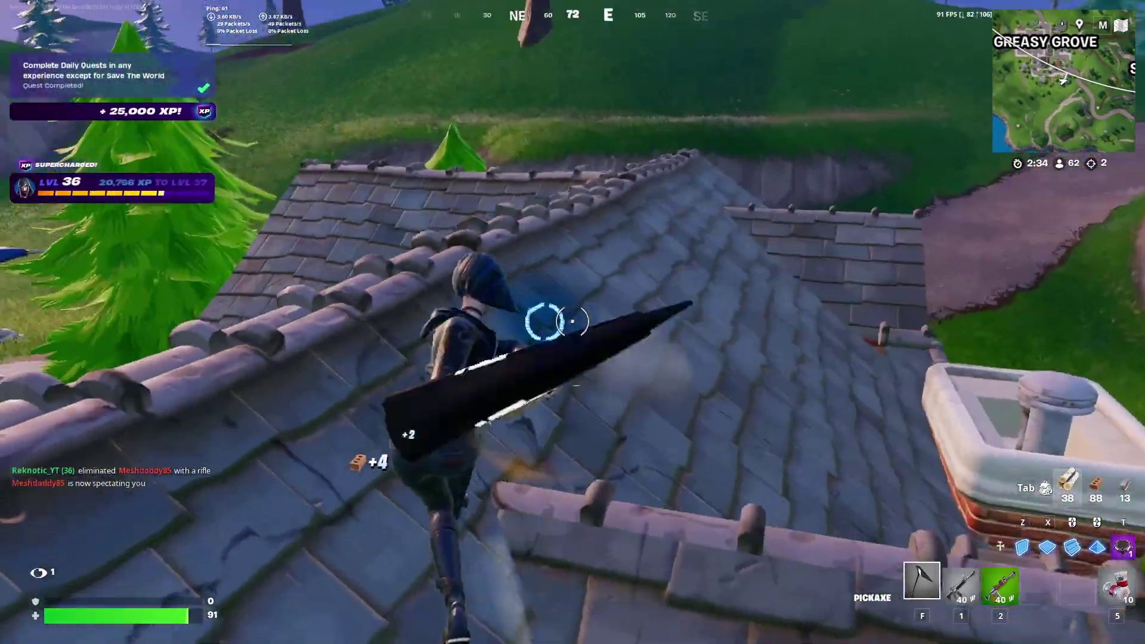
pyautogui.click(573, 322)
pyautogui.click(573, 322)
pyautogui.click(572, 322)
pyautogui.click(572, 322)
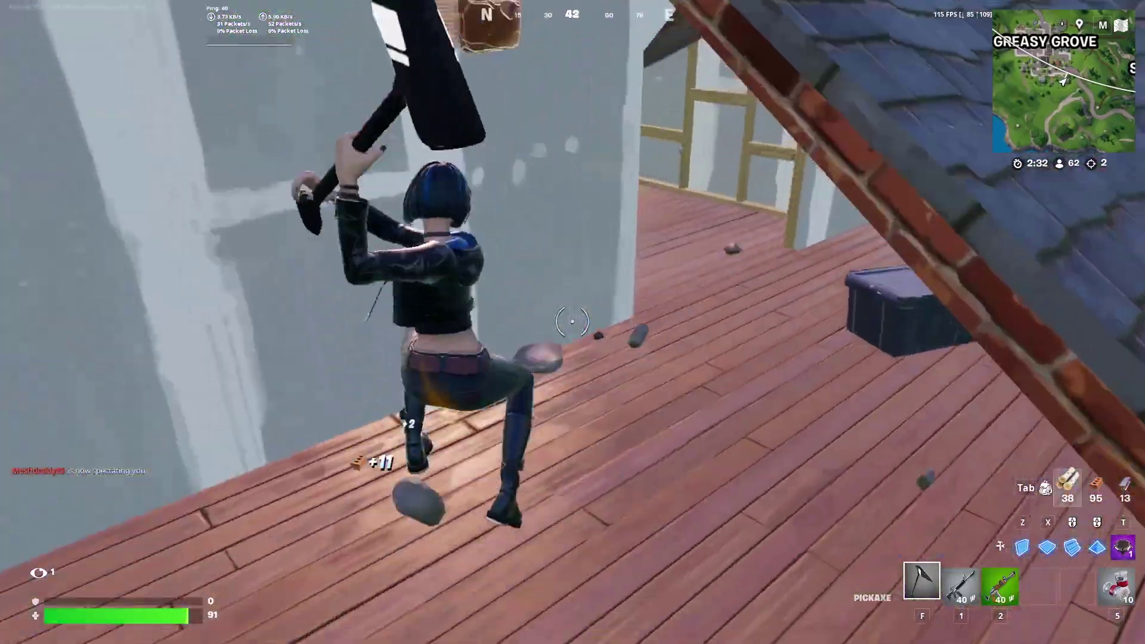
pyautogui.click(572, 322)
pyautogui.click(572, 322)
pyautogui.click(572, 322)
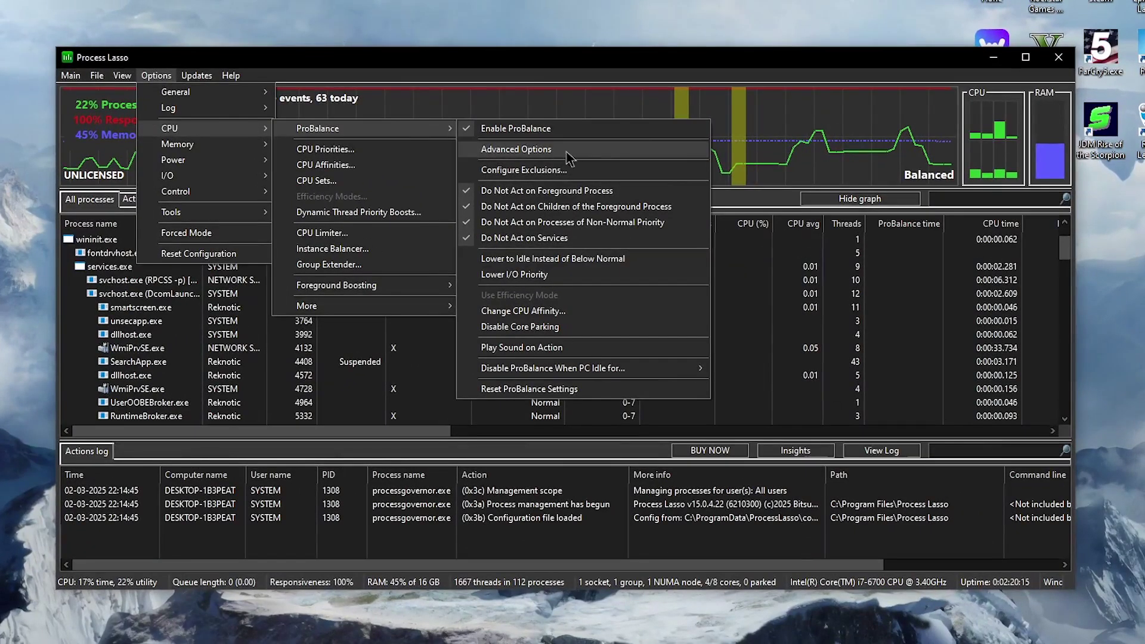
pyautogui.click(567, 153)
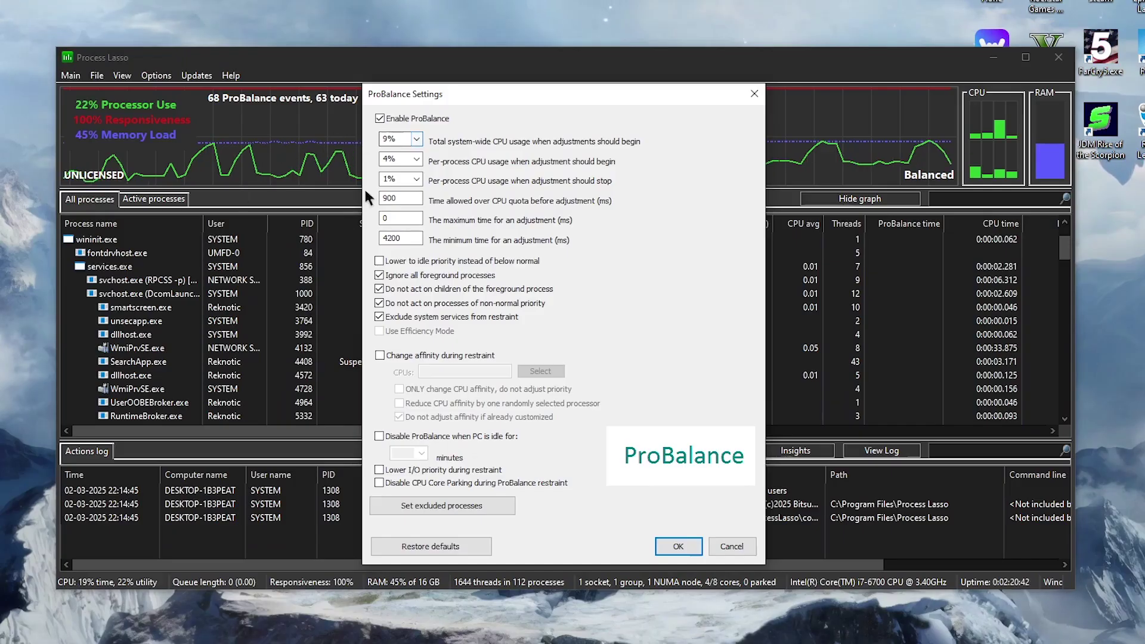
# - Set ProBalance thresholds: 9% system-wide, 4% per-process start, 1% per-process stop
pyautogui.click(416, 139)
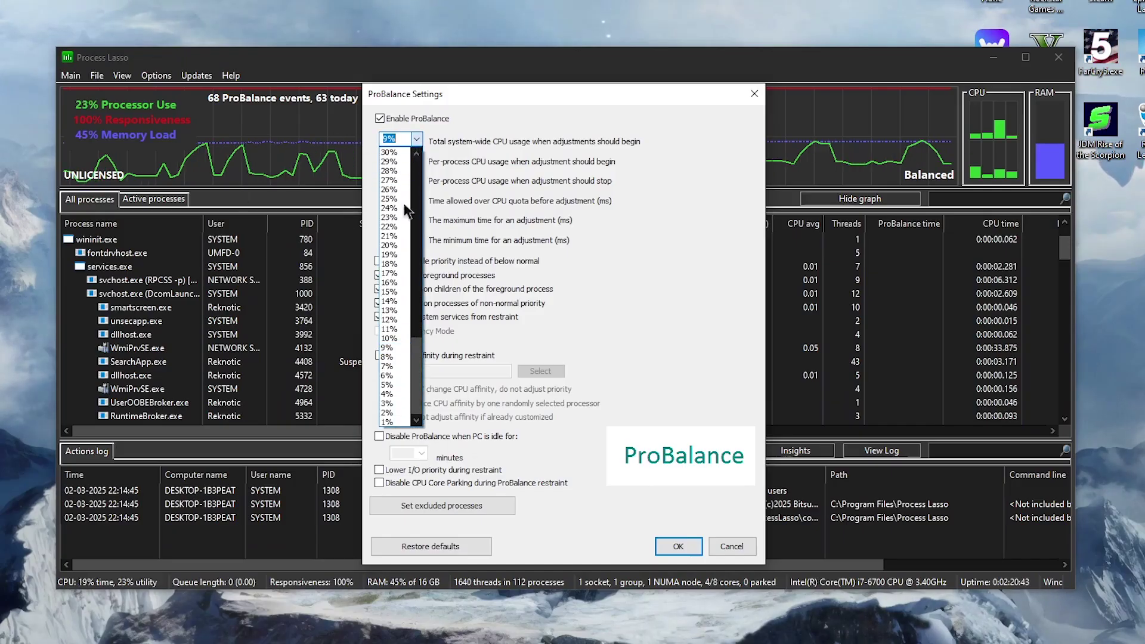
pyautogui.click(395, 348)
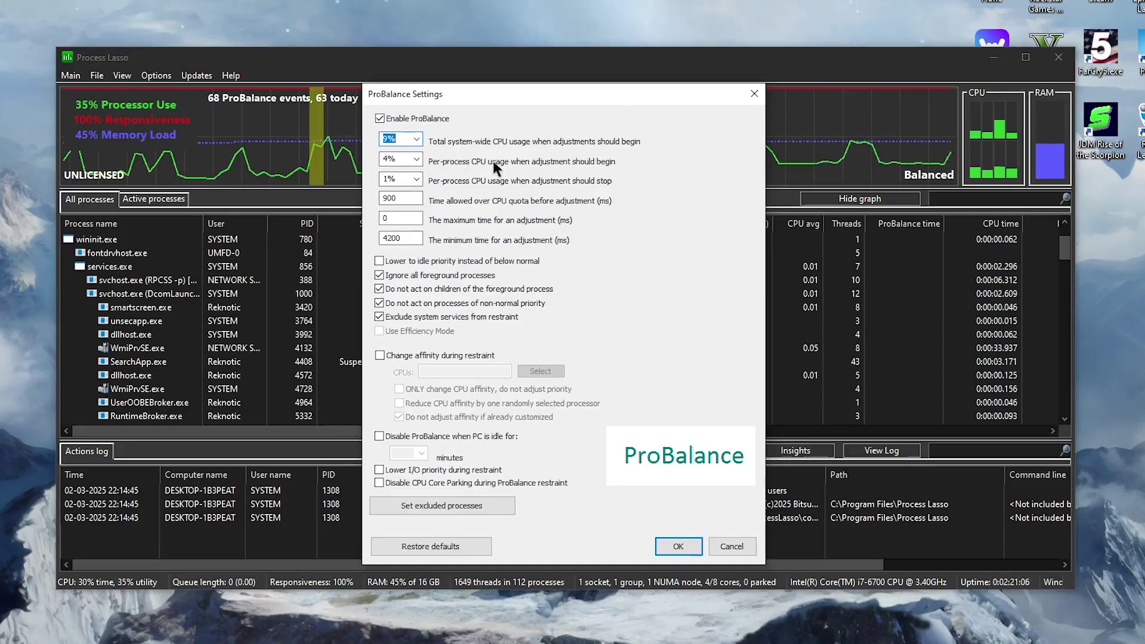
pyautogui.click(417, 159)
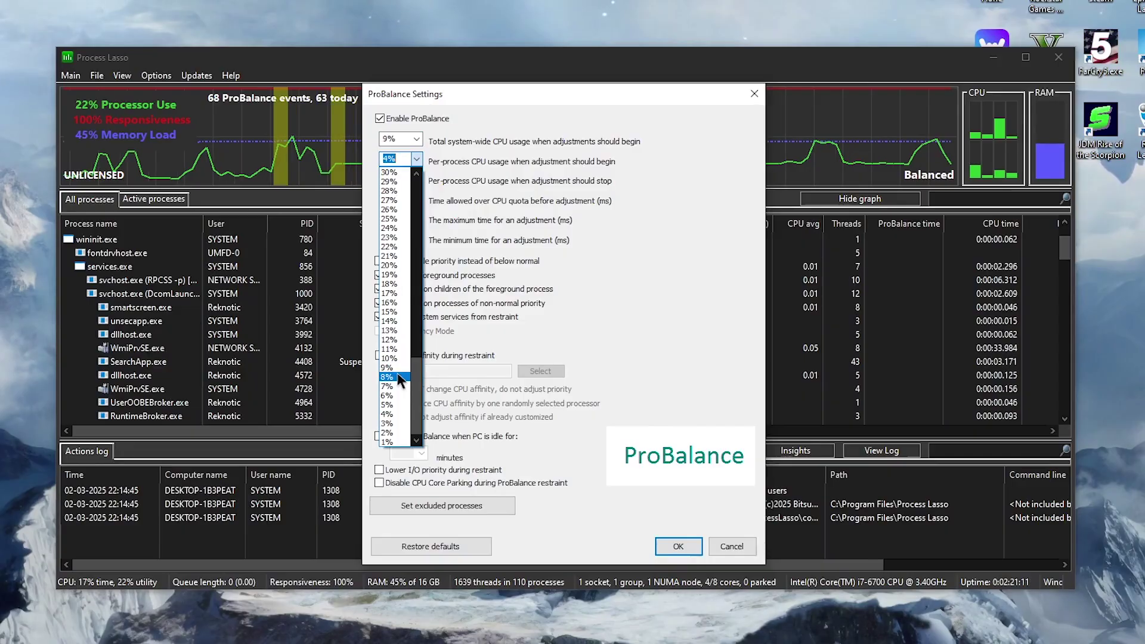
pyautogui.click(387, 414)
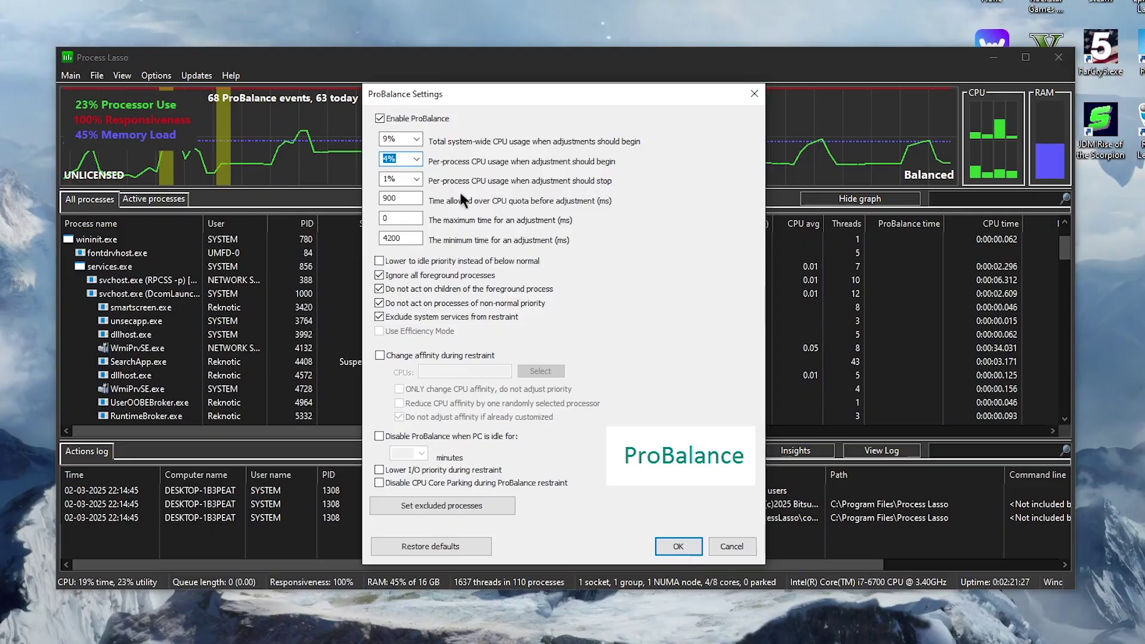
pyautogui.click(417, 180)
pyautogui.click(390, 459)
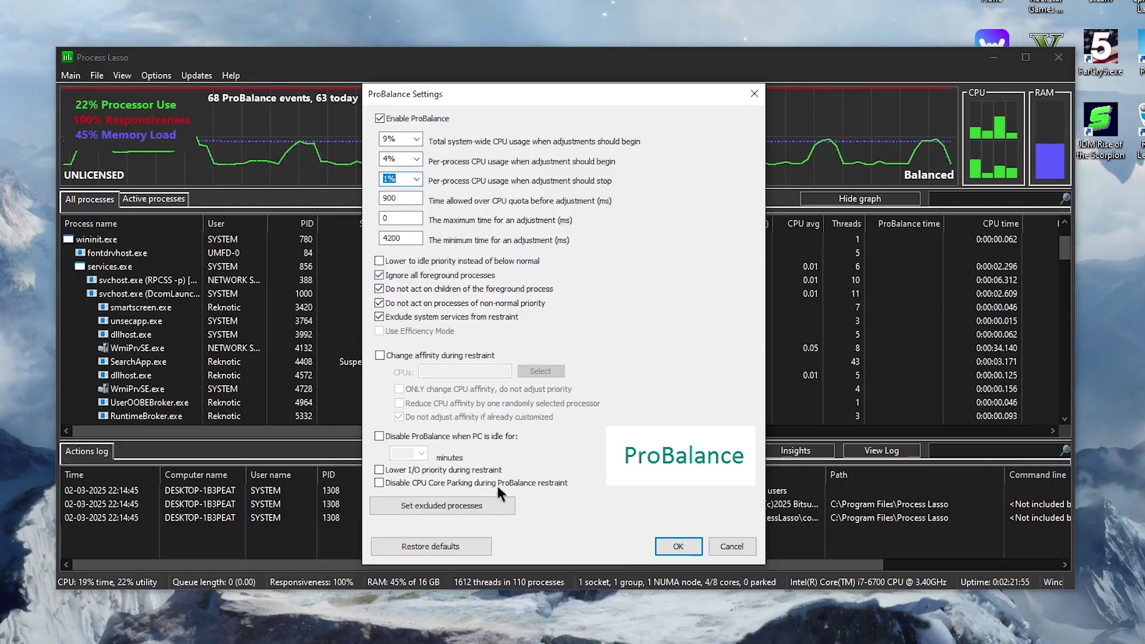
# - Keep conhost.exe, wt.exe and nvim.exe in the ProBalance exclusion list and confirm it
pyautogui.click(470, 505)
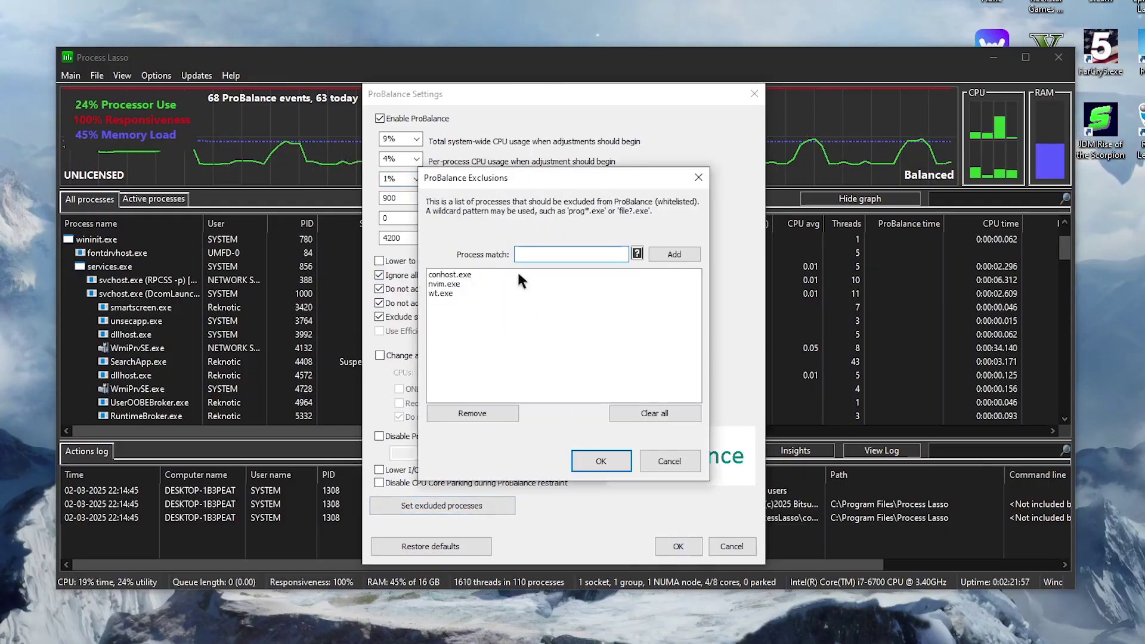
pyautogui.click(449, 275)
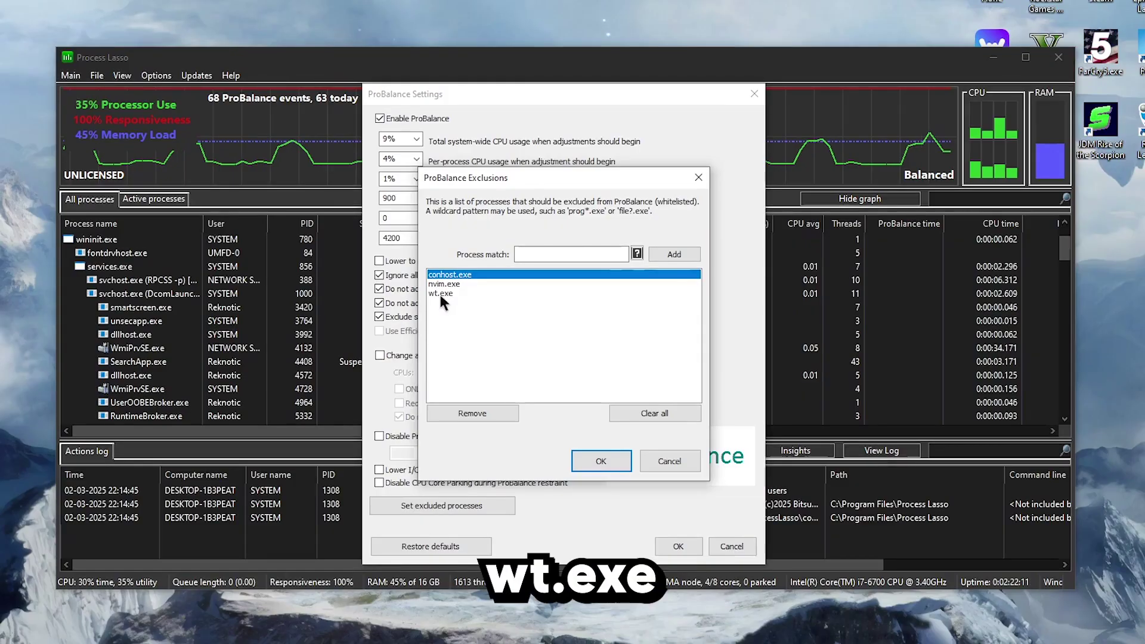
pyautogui.click(481, 286)
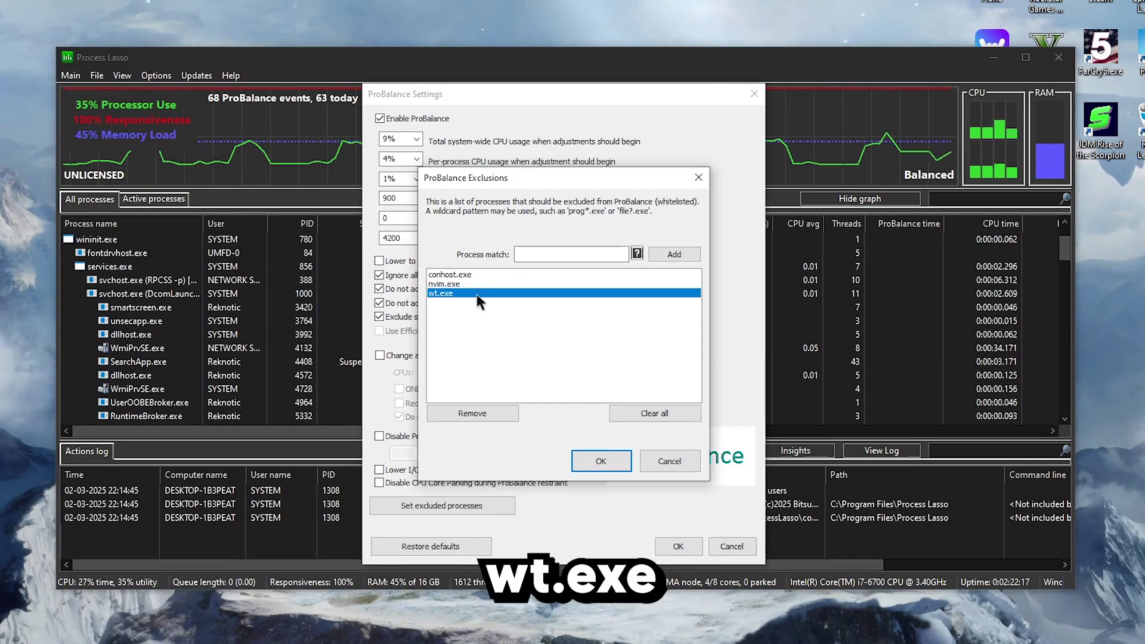
pyautogui.click(449, 285)
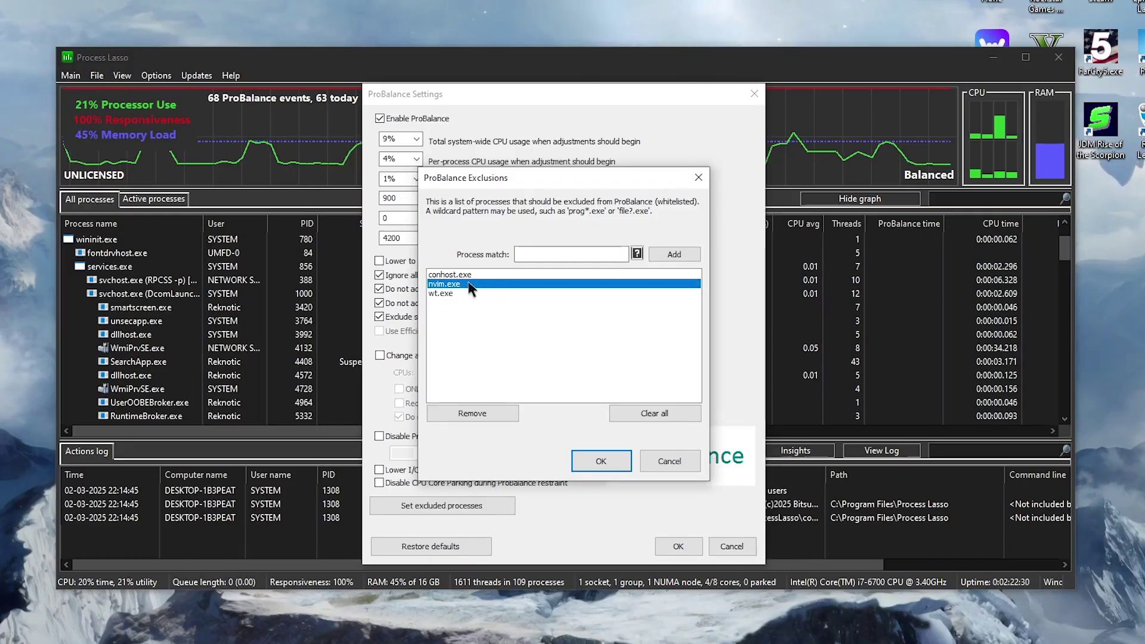
pyautogui.click(485, 270)
pyautogui.click(460, 294)
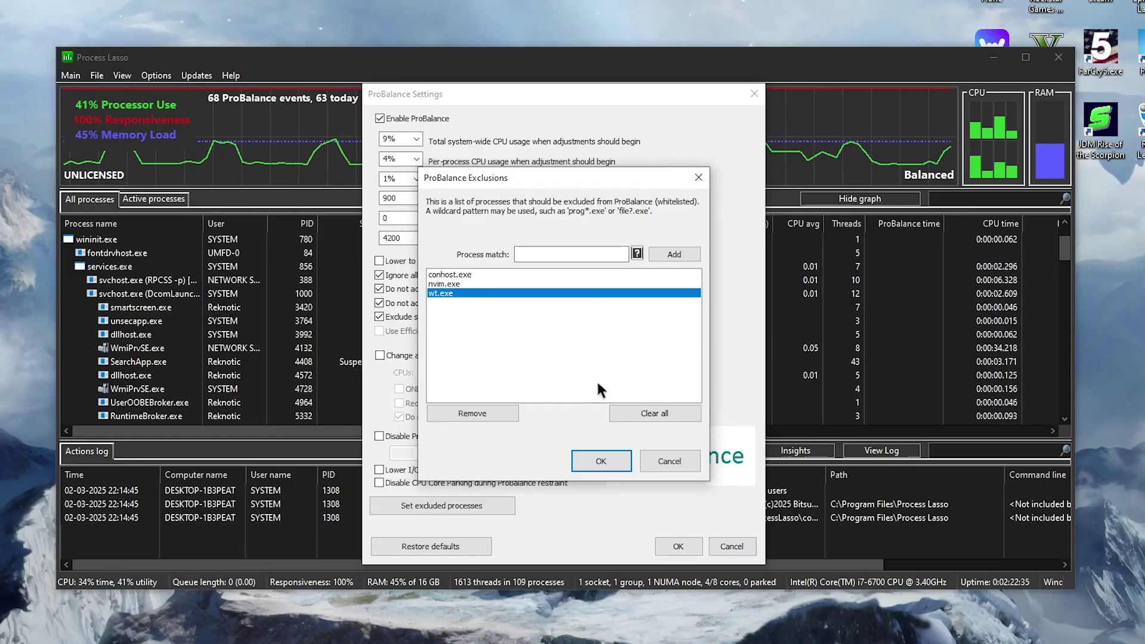
pyautogui.click(605, 460)
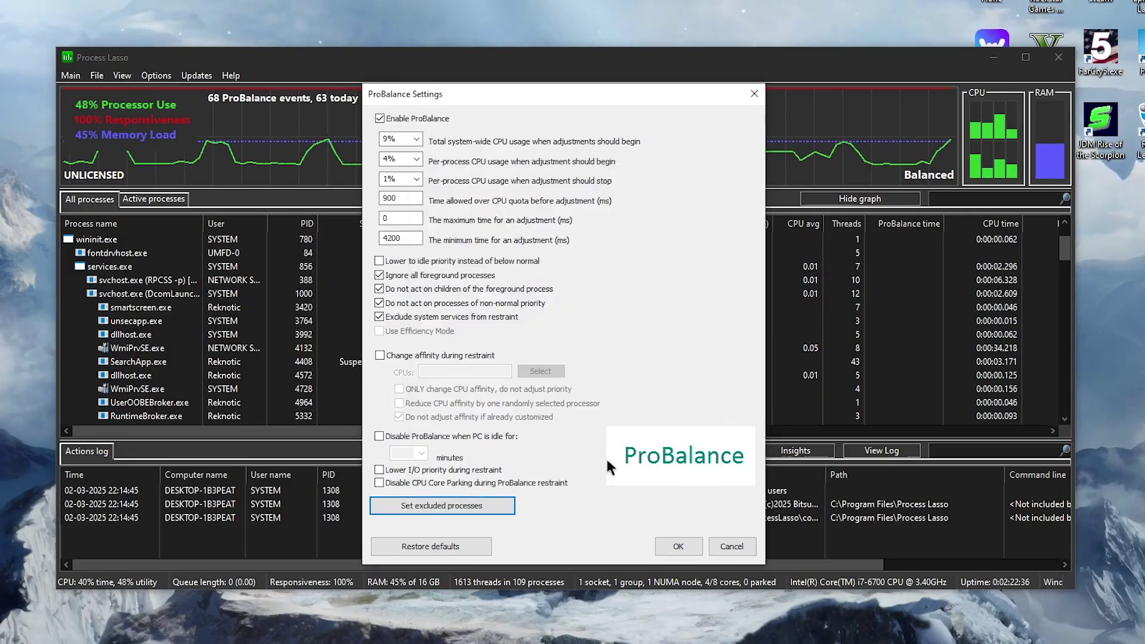
# - Save the ProBalance settings and bring up the Memory options menu
pyautogui.click(679, 546)
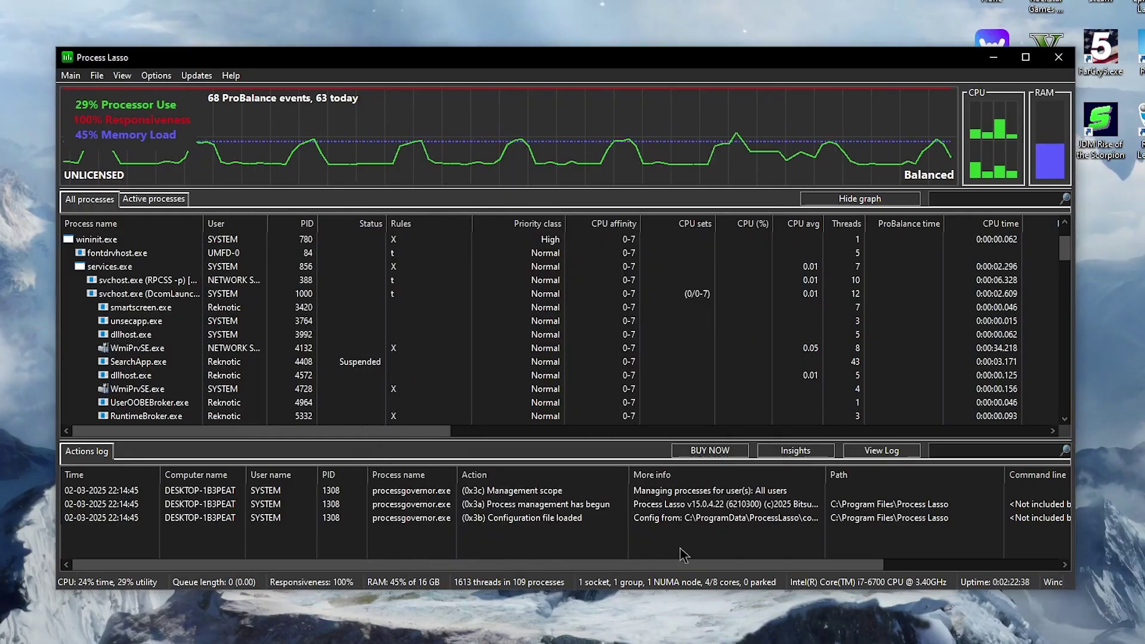
pyautogui.click(156, 75)
pyautogui.moveTo(229, 152)
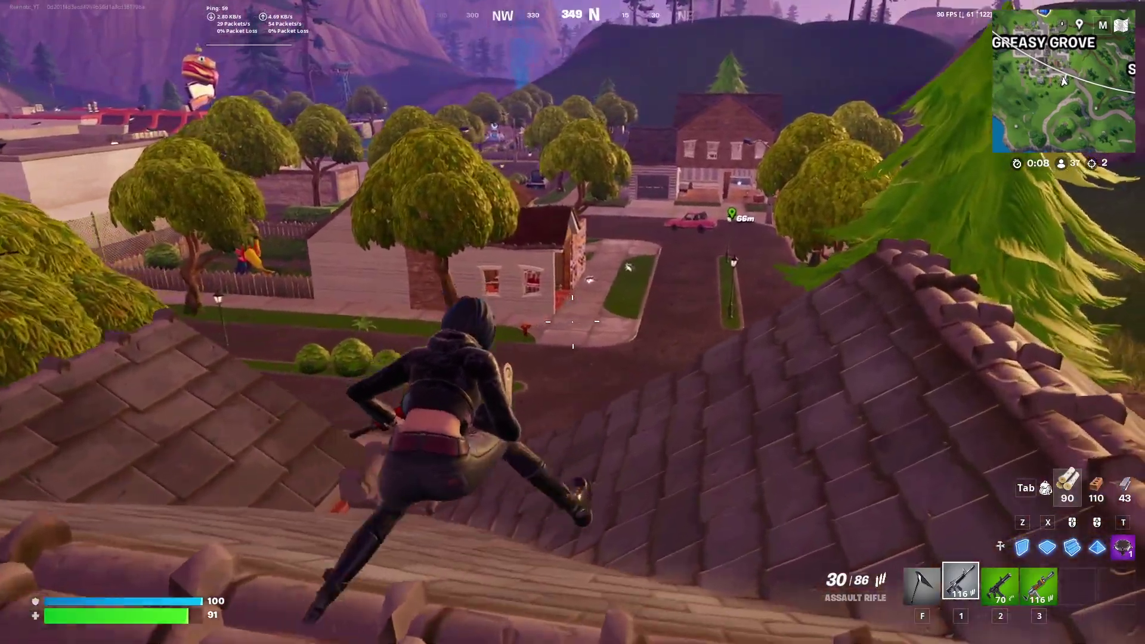
# - Run off the roof, past the orange car and into the Greasy Grove house
pyautogui.press('w')
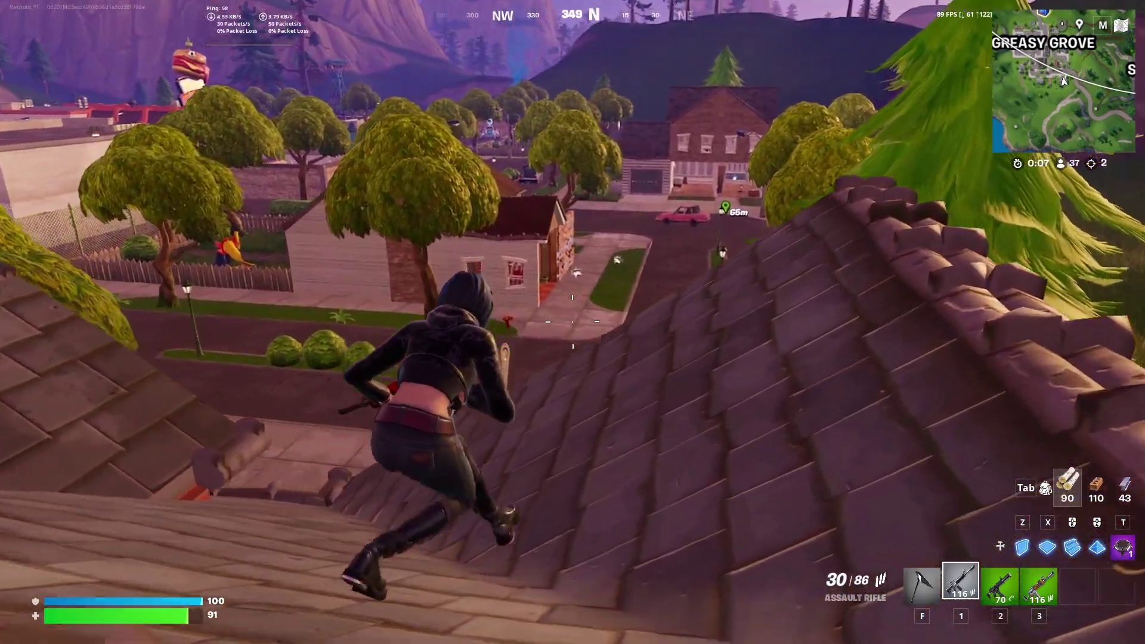
pyautogui.press('w')
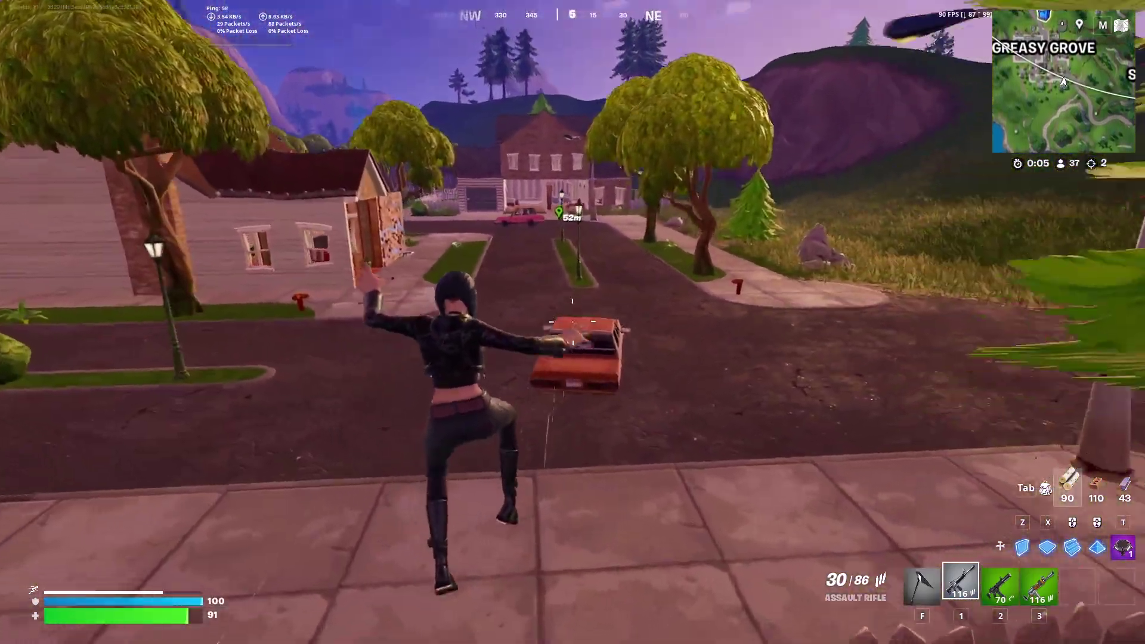
pyautogui.press('w')
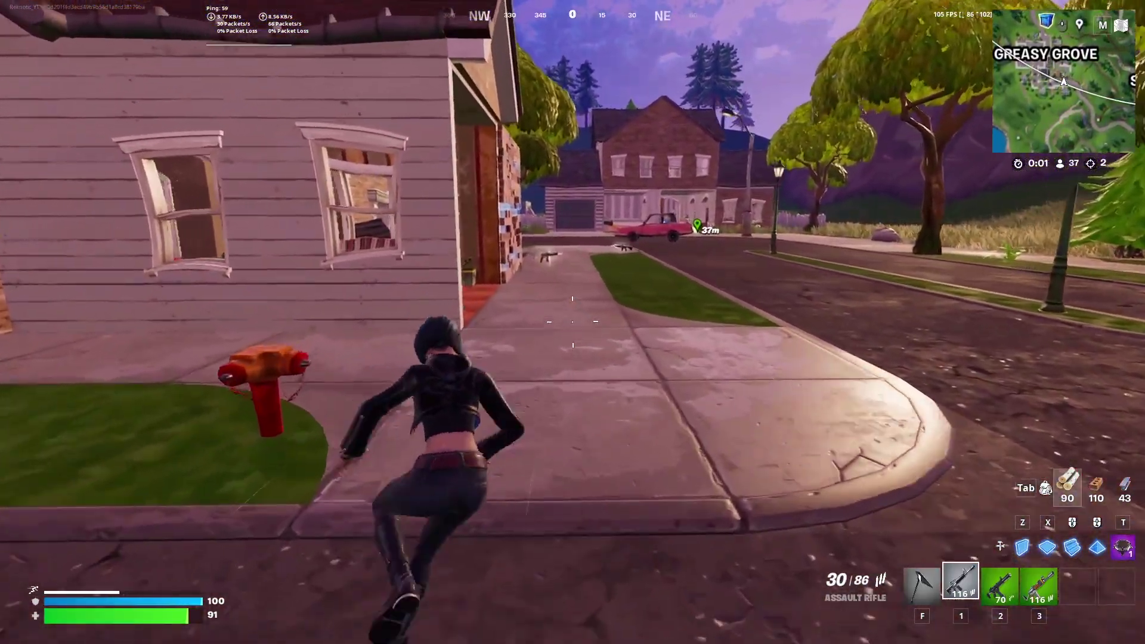
pyautogui.press('w')
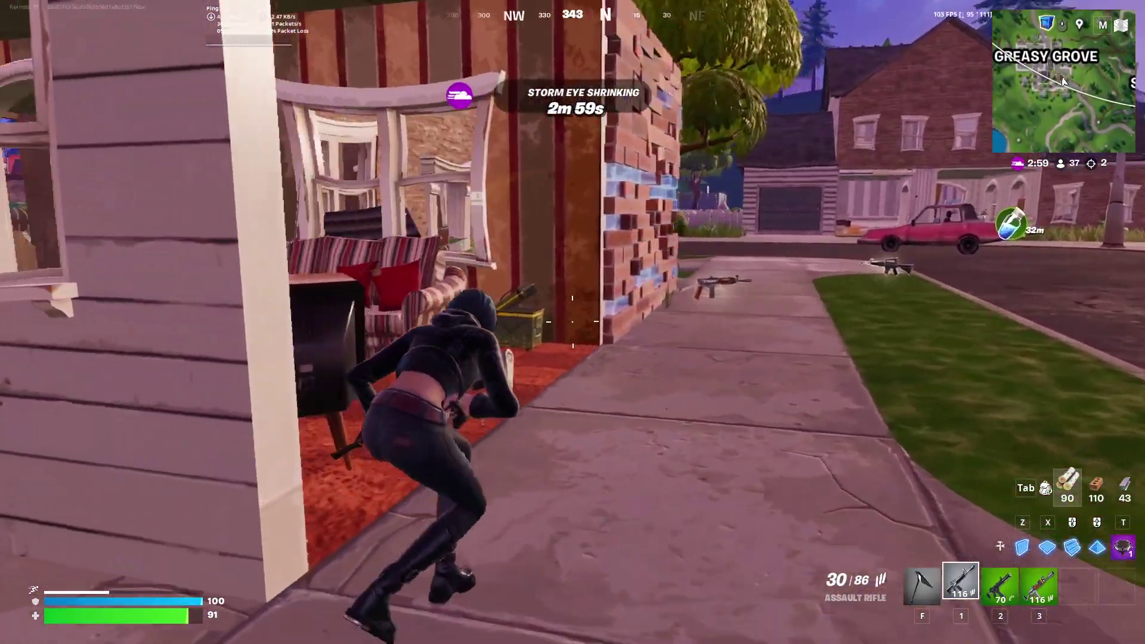
pyautogui.press('w')
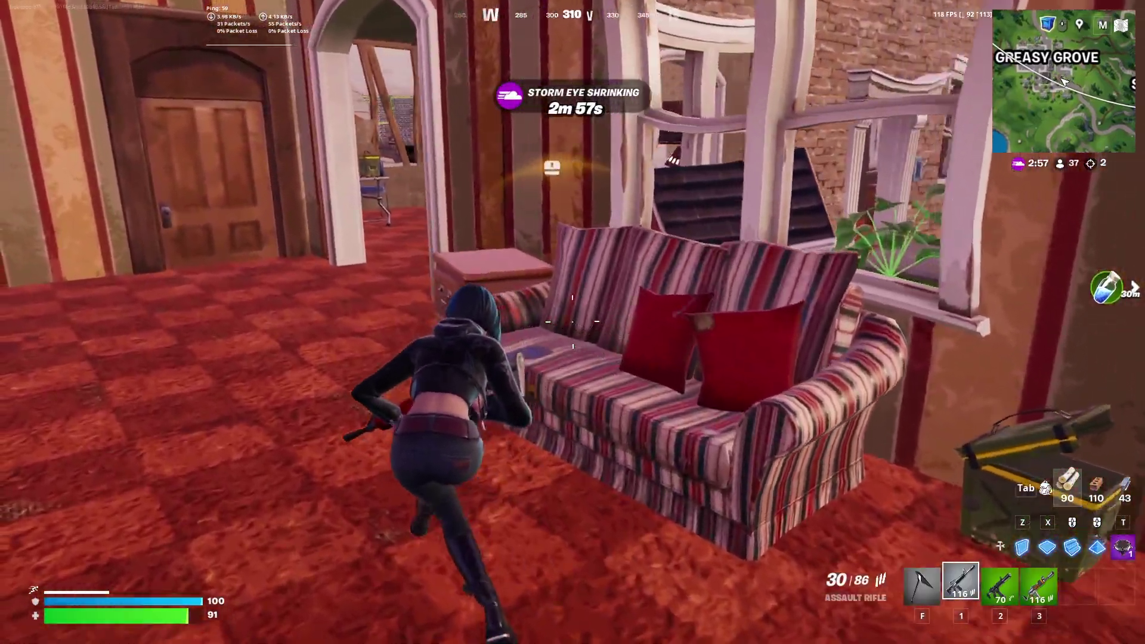
pyautogui.press('w')
# - Harvest wood from the ceiling with the pickaxe, then open Process Lasso's SmartTrim Options
pyautogui.press('f')
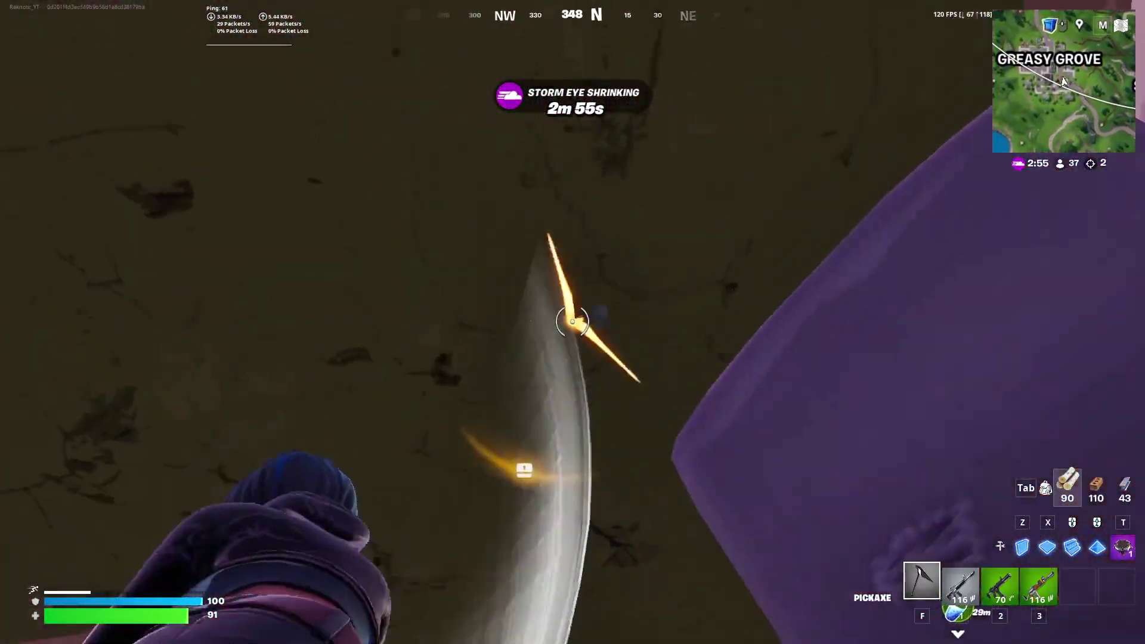
pyautogui.click(572, 322)
pyautogui.click(572, 322)
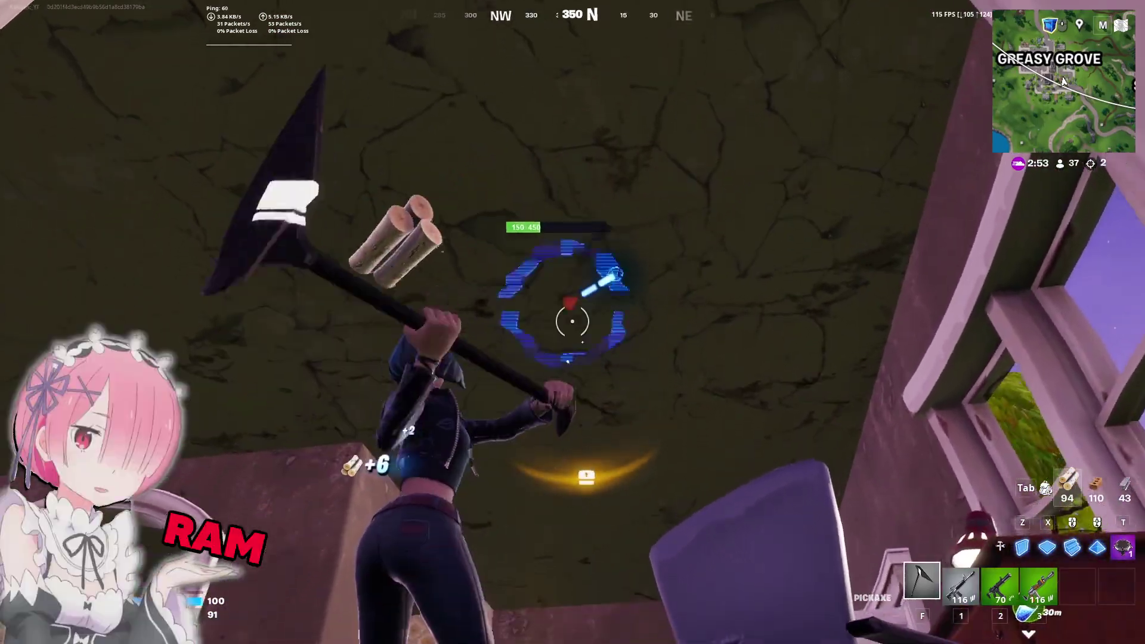
pyautogui.click(572, 321)
pyautogui.click(572, 321)
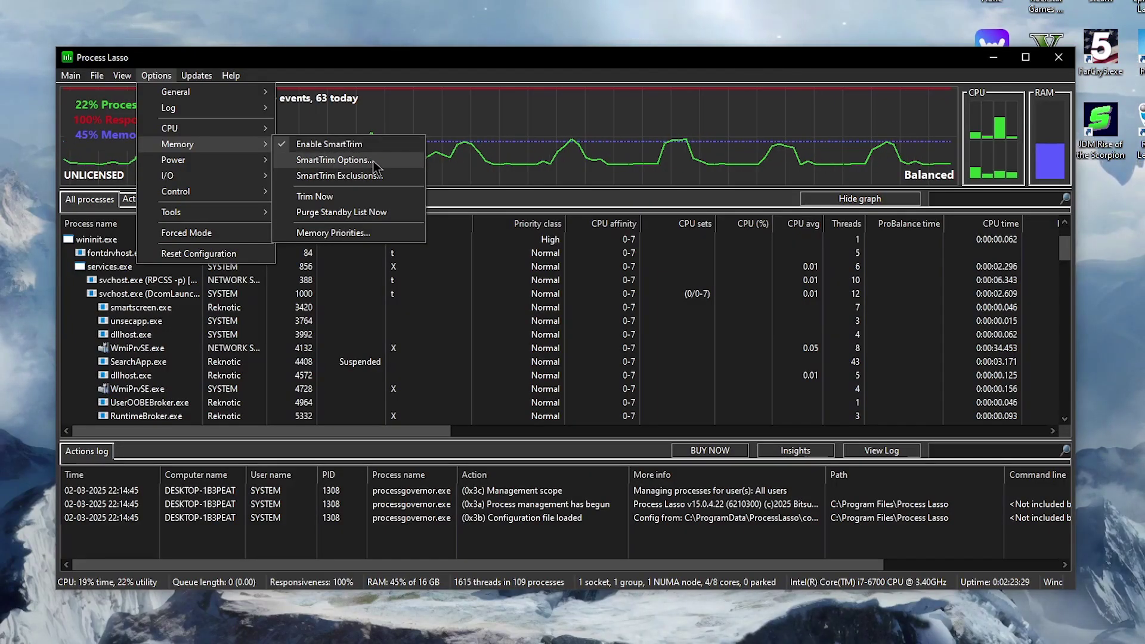
pyautogui.click(376, 161)
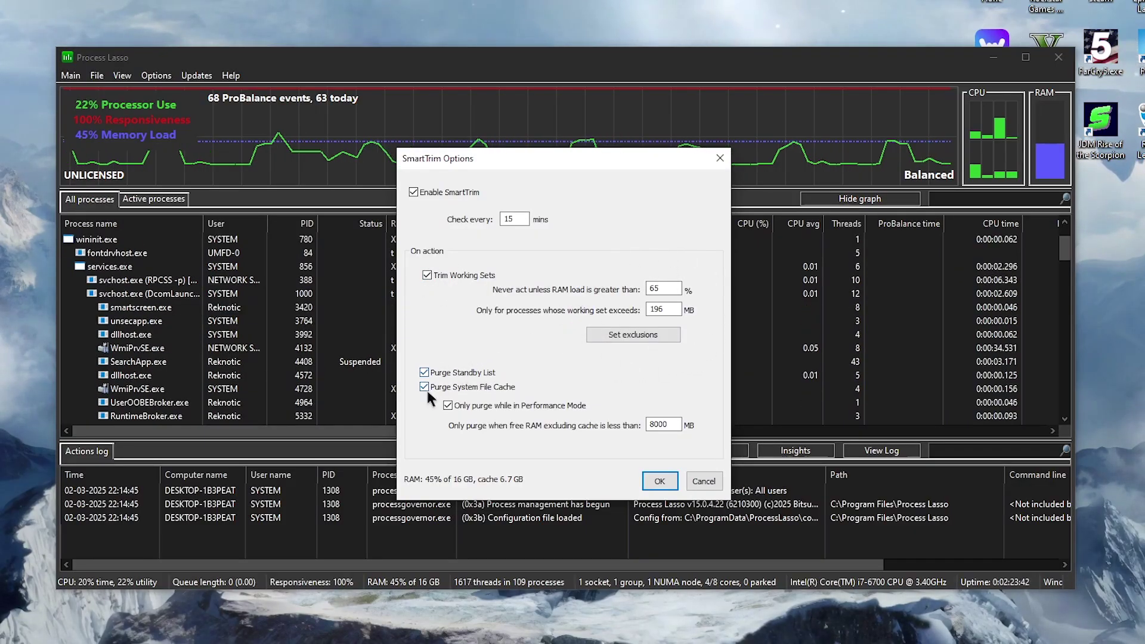
# - Confirm the 8000 MB free-RAM purge threshold and save the SmartTrim settings
pyautogui.doubleClick(656, 425)
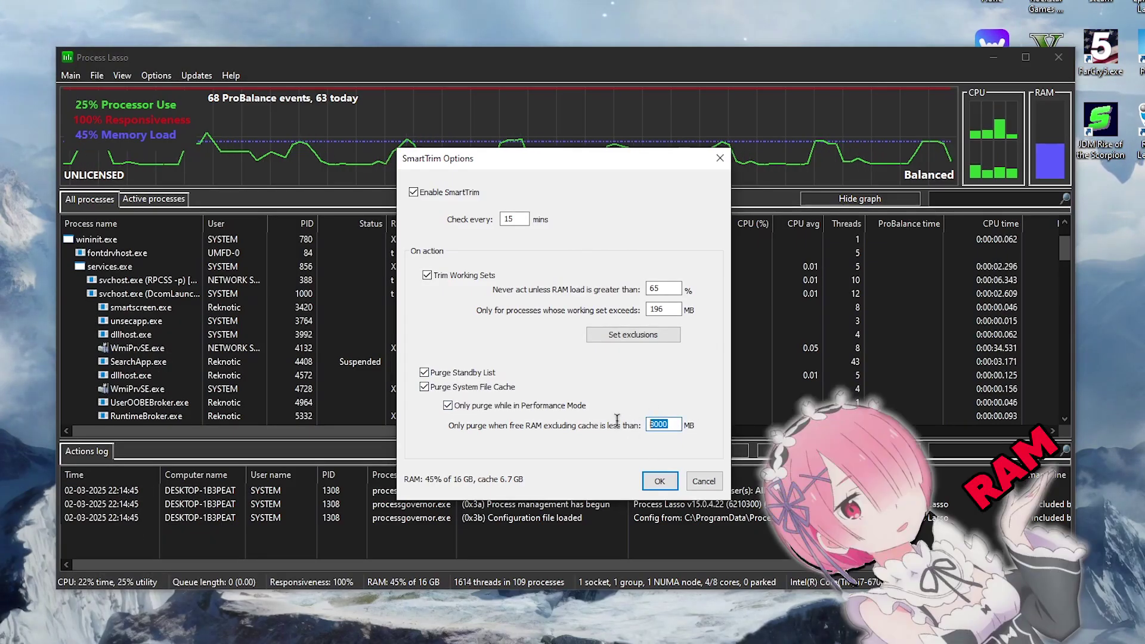
pyautogui.click(657, 426)
pyautogui.click(659, 482)
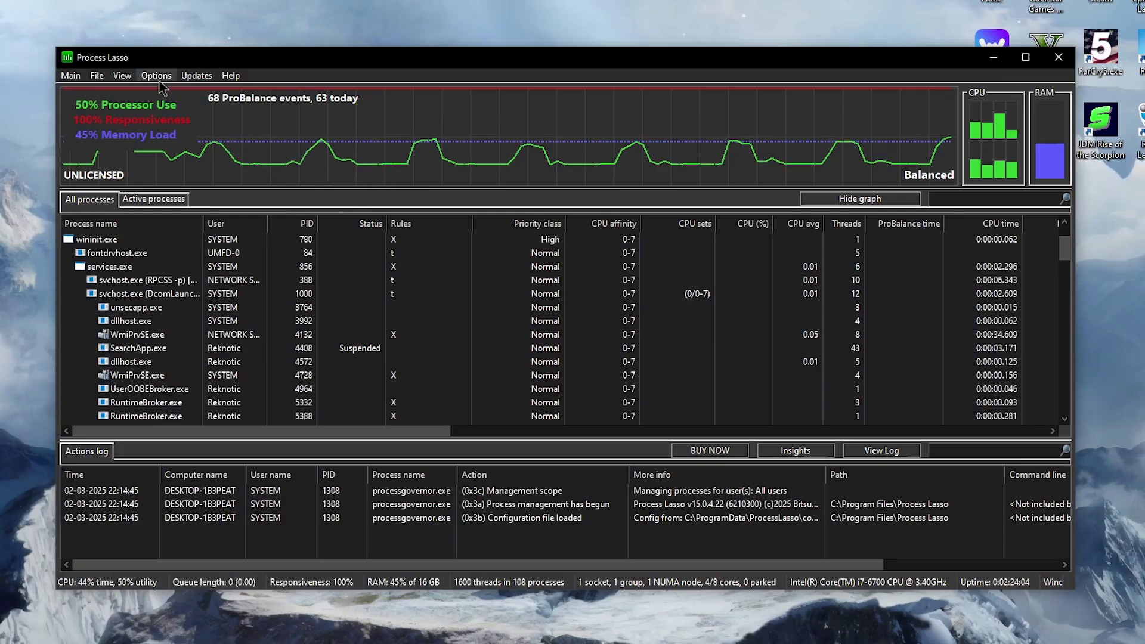
# - Open SmartTrim's ignored-process list and point out audiodg.exe, csrss.exe, dwm.exe, fontdrvhost.exe, lsalso.exe
pyautogui.click(157, 76)
pyautogui.moveTo(177, 149)
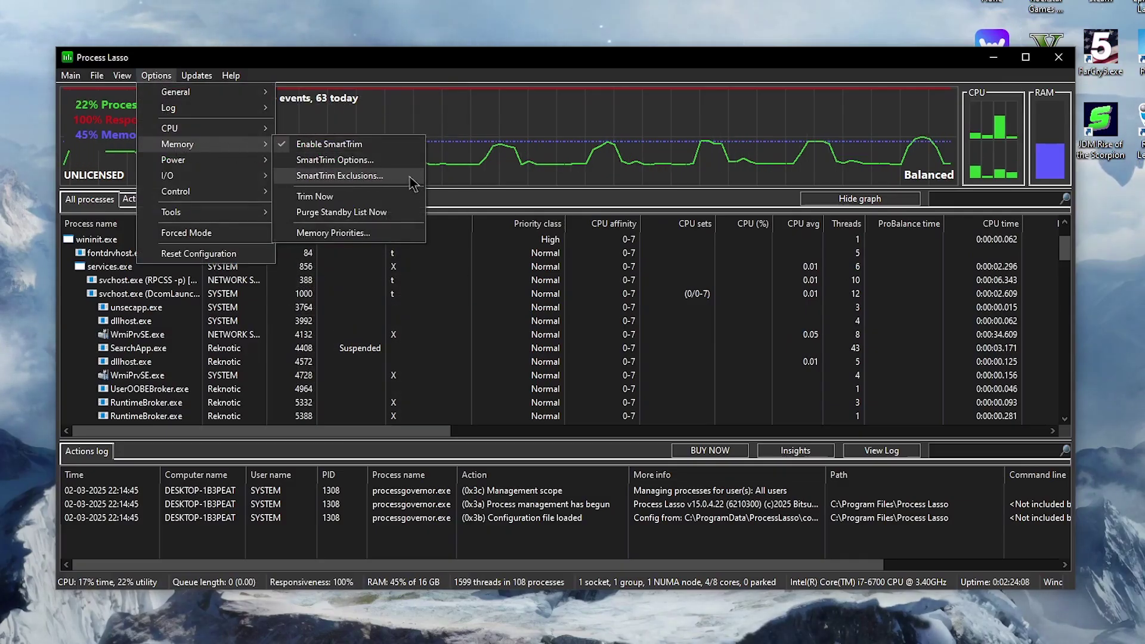
pyautogui.click(339, 176)
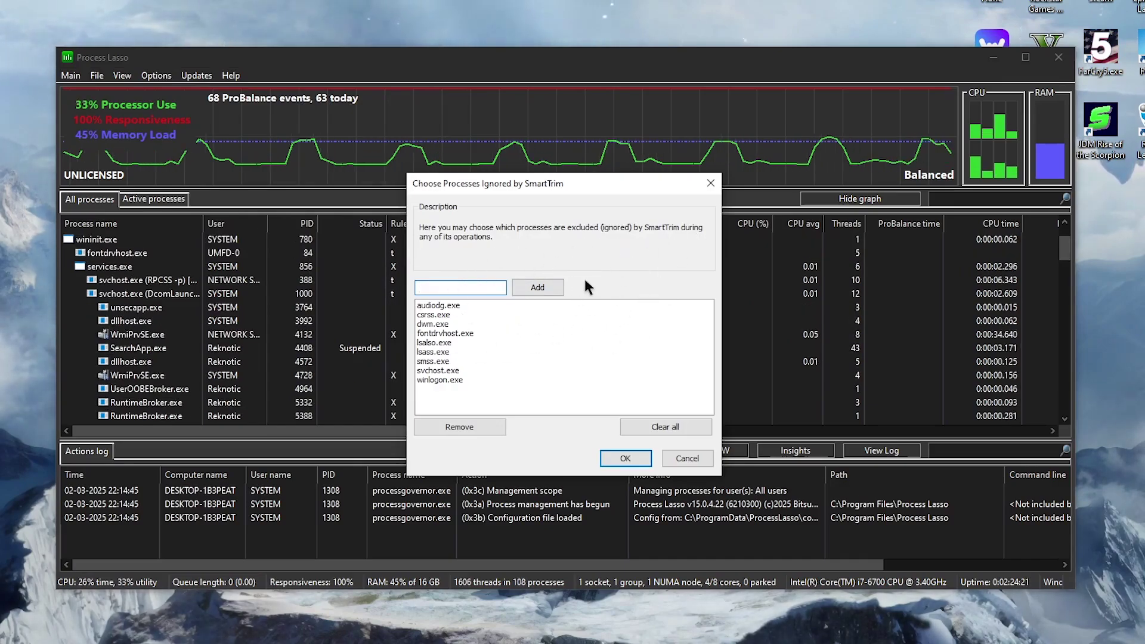
pyautogui.click(434, 306)
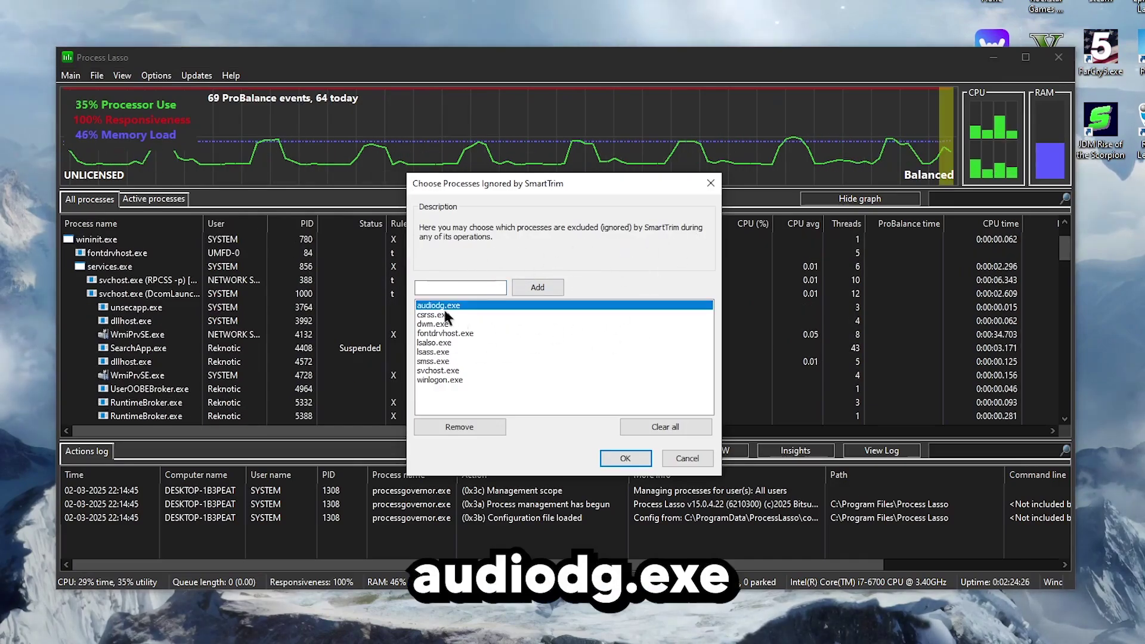
pyautogui.click(488, 314)
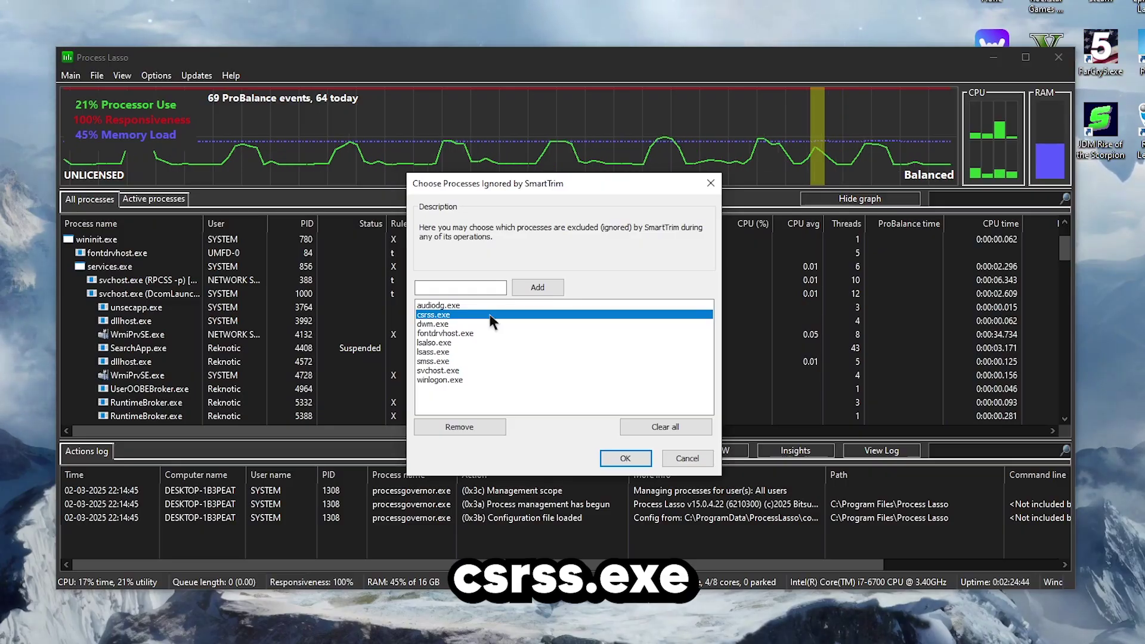
pyautogui.click(500, 325)
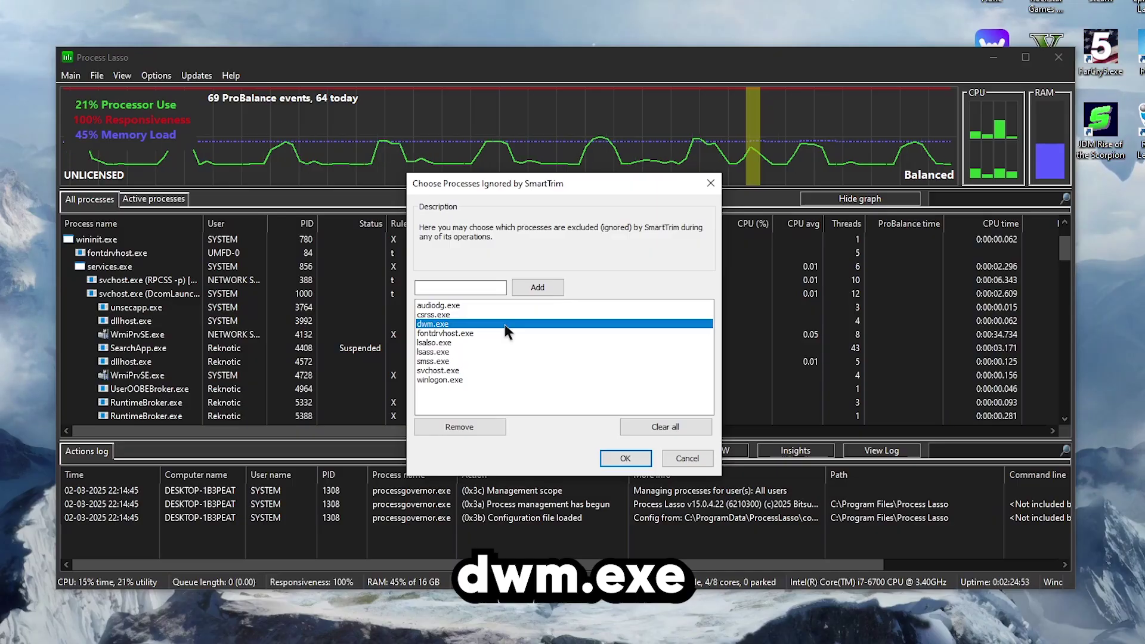
pyautogui.click(497, 334)
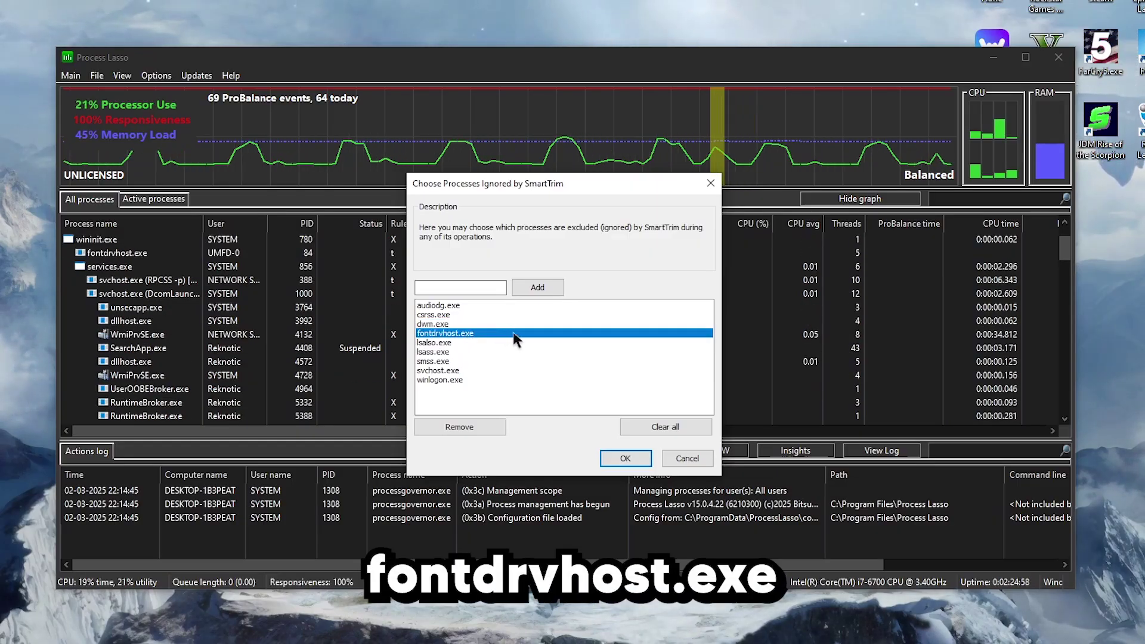
pyautogui.click(445, 343)
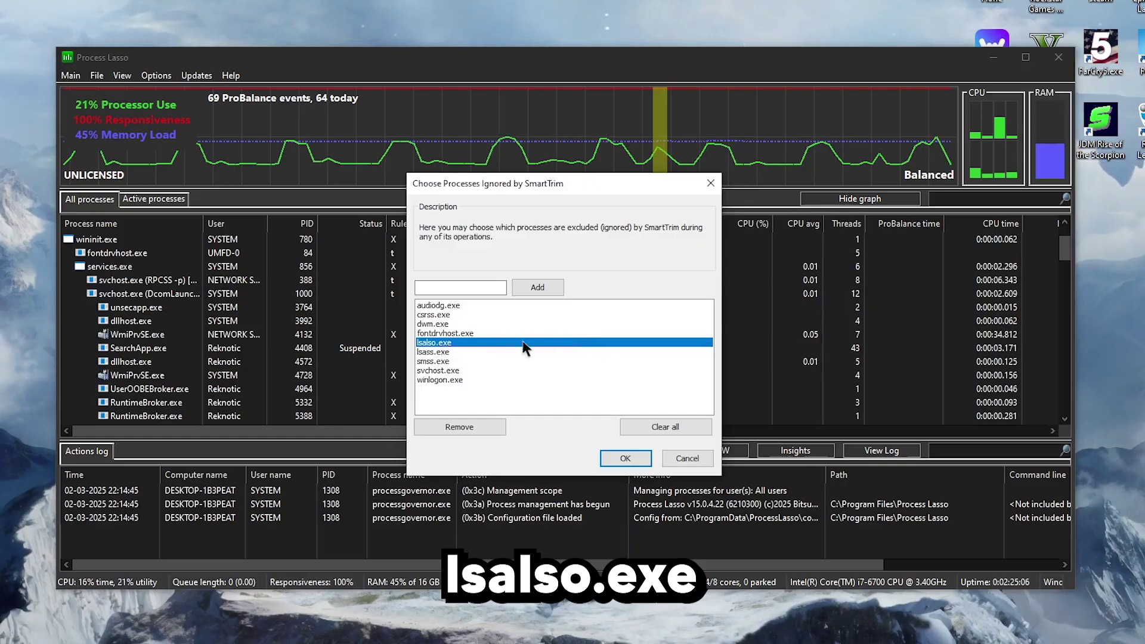
# - Point out lsass.exe, smss.exe, svchost.exe and winlogon.exe, then confirm the exclusion list
pyautogui.click(438, 353)
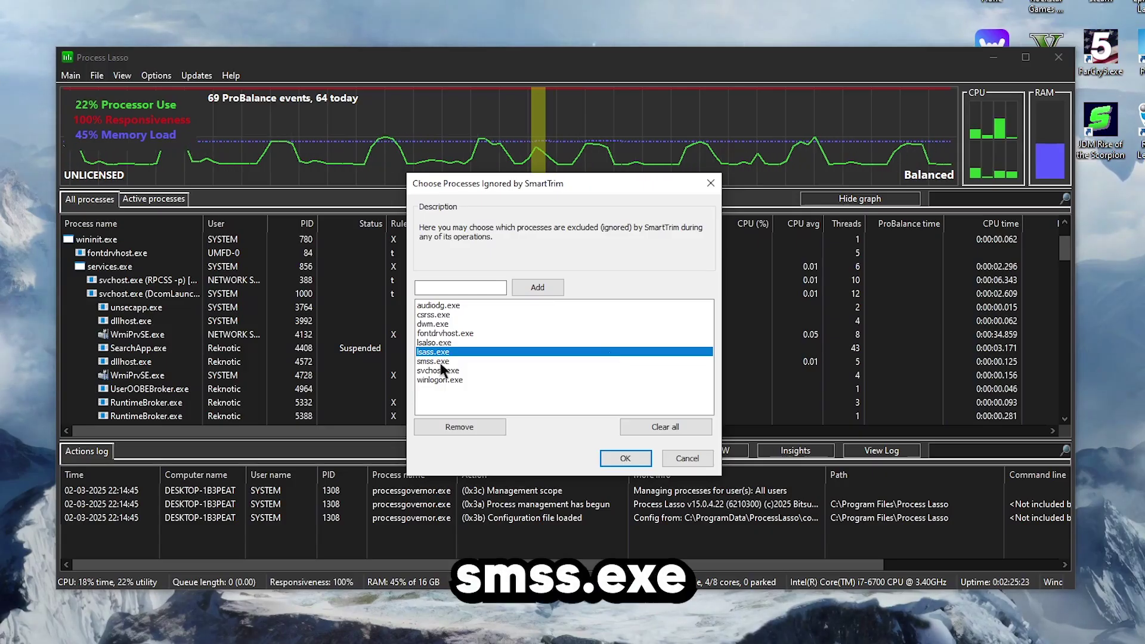
pyautogui.click(498, 362)
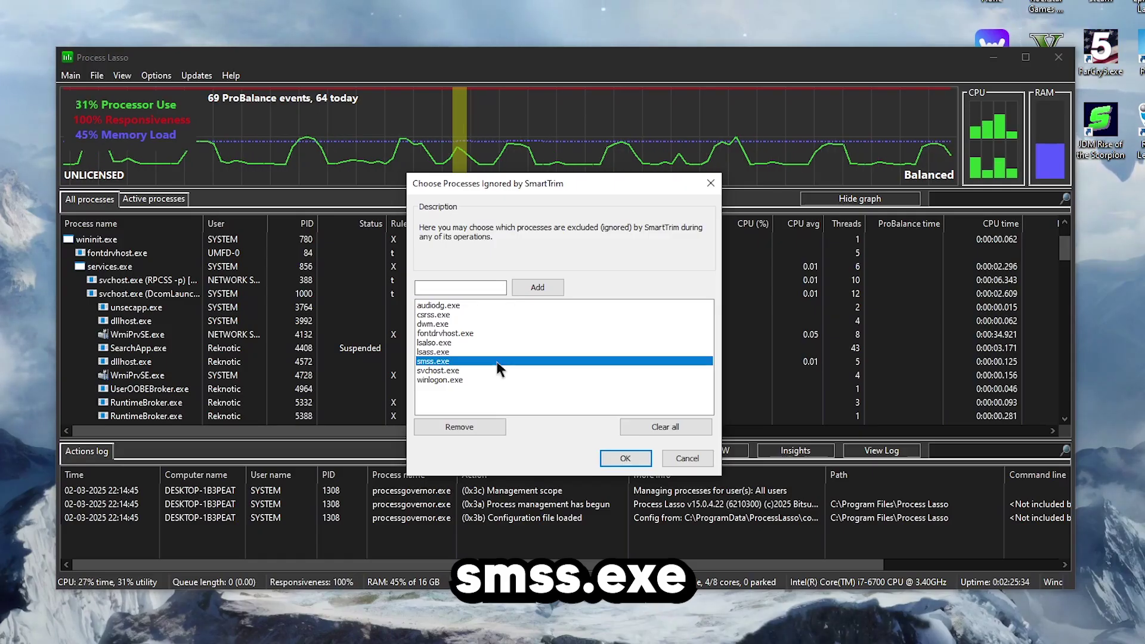
pyautogui.click(466, 371)
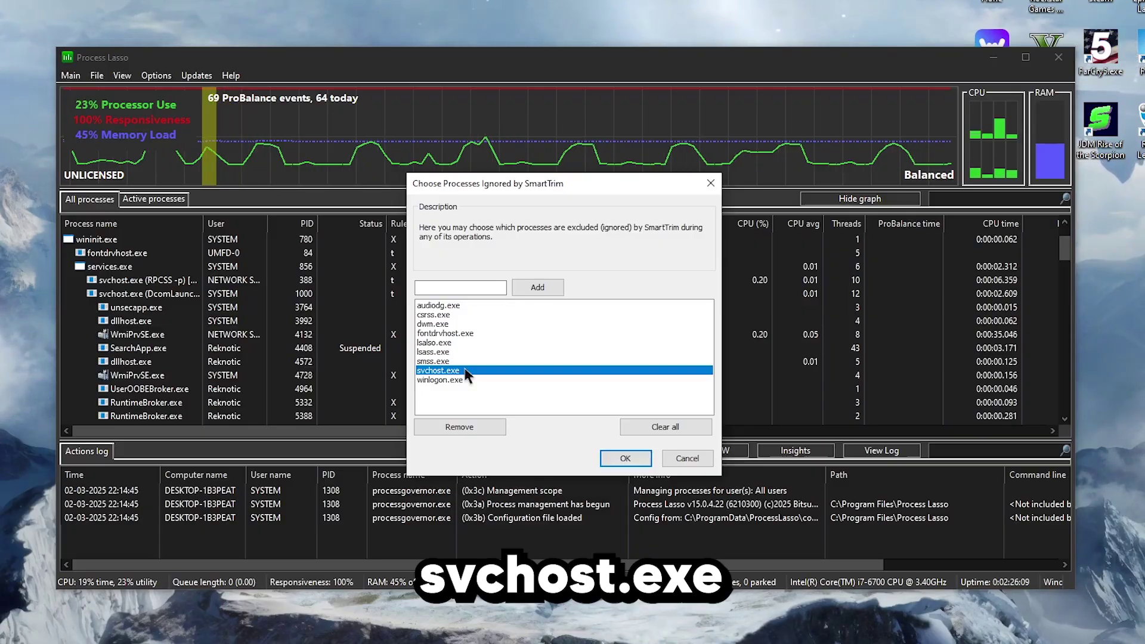
pyautogui.click(476, 380)
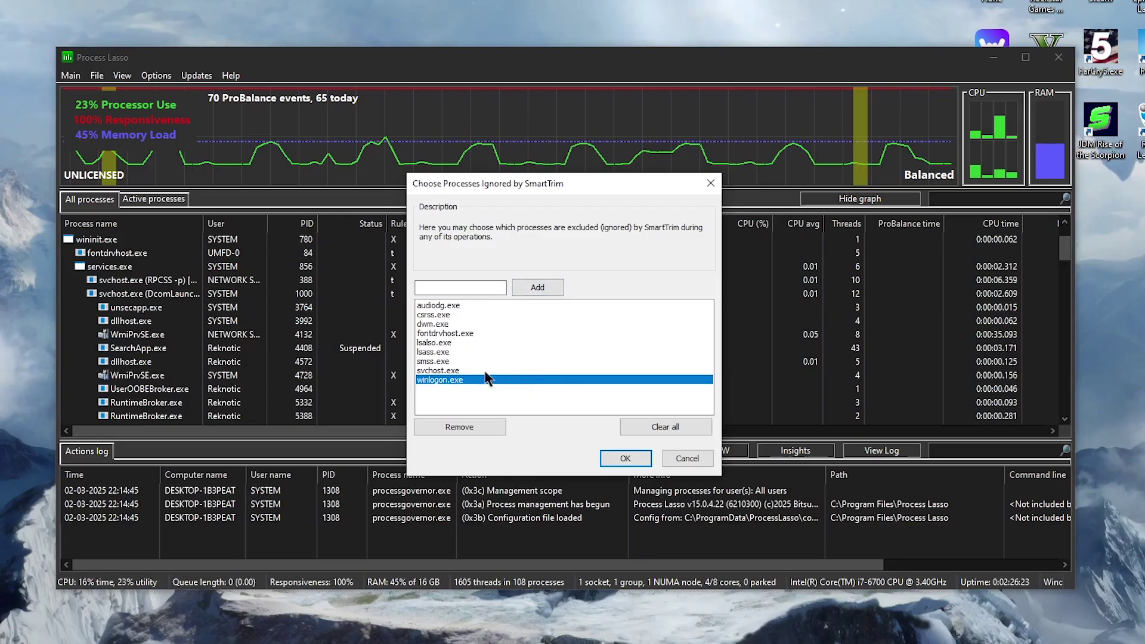
pyautogui.click(642, 457)
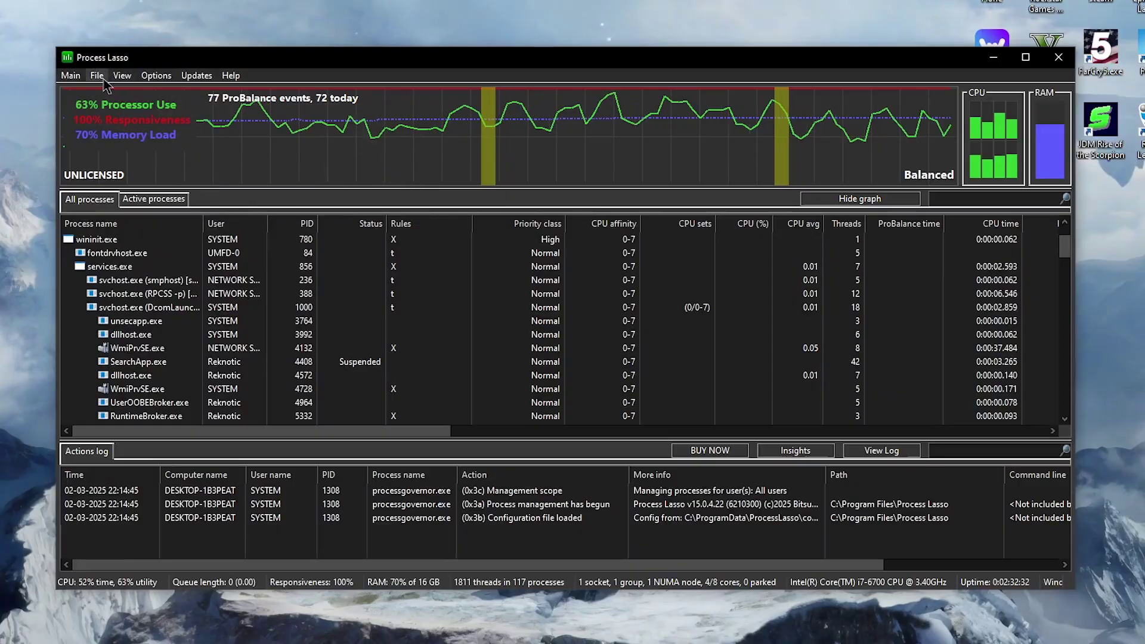
# - Import the Process Lasso.INI configuration file from the Desktop
pyautogui.click(183, 103)
pyautogui.click(126, 154)
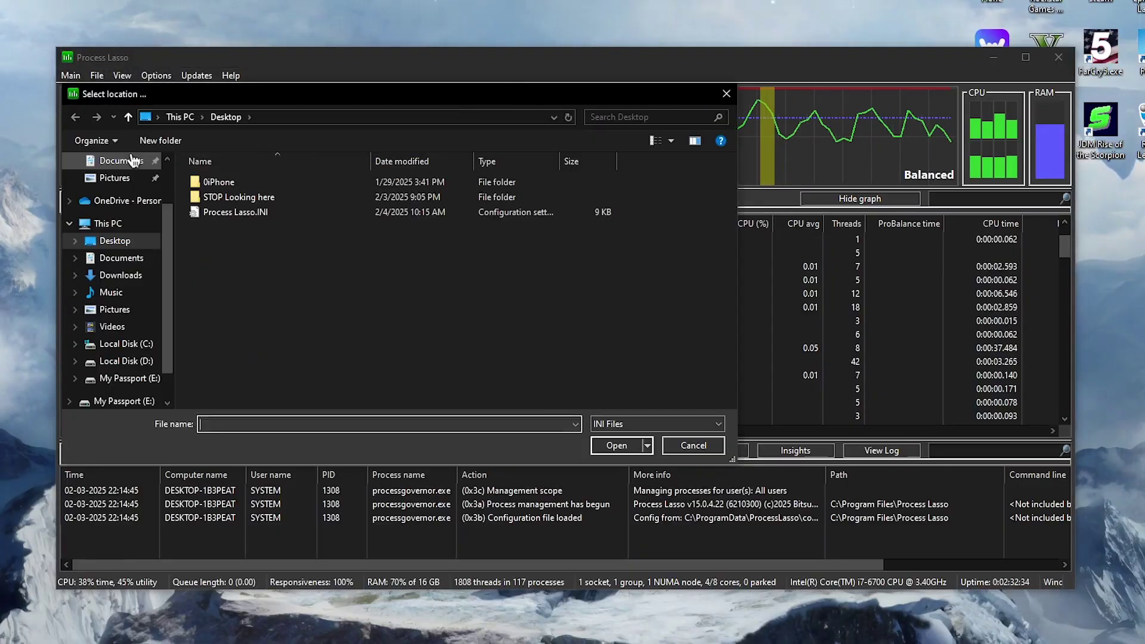
pyautogui.click(236, 214)
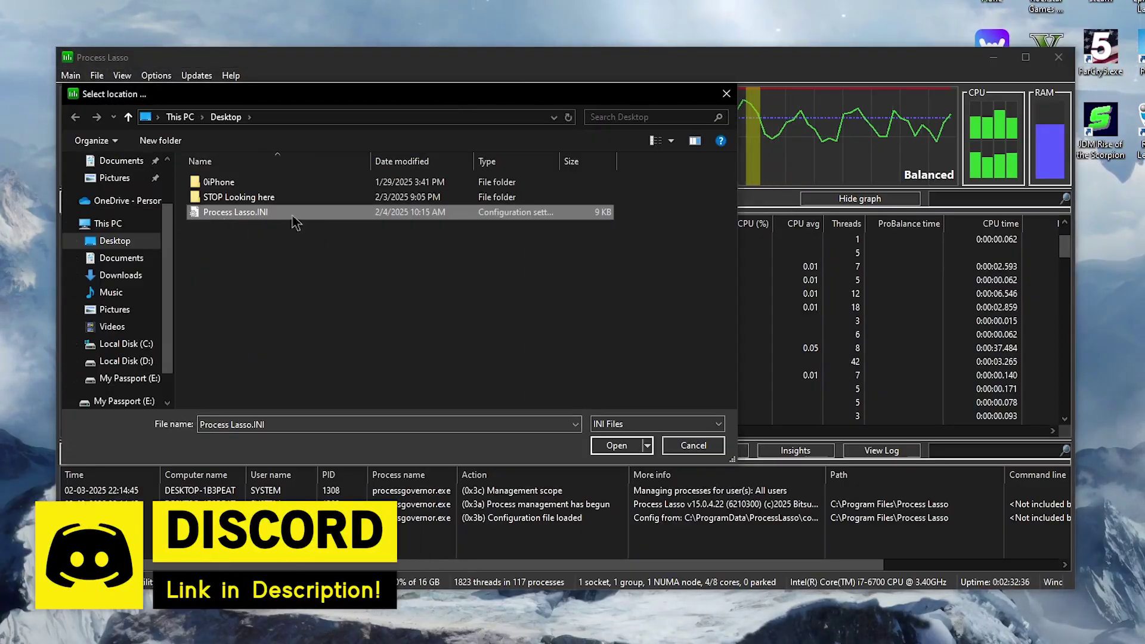
pyautogui.click(617, 445)
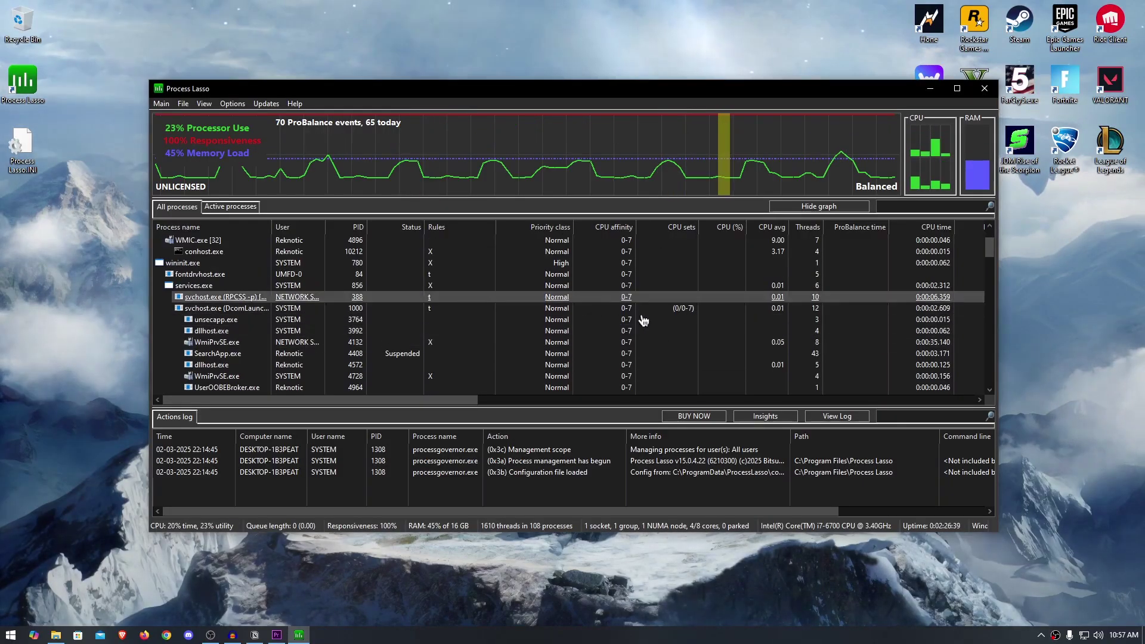
# - Move the Process Lasso window down over the game and show only active processes
pyautogui.scroll(-2, 643, 321)
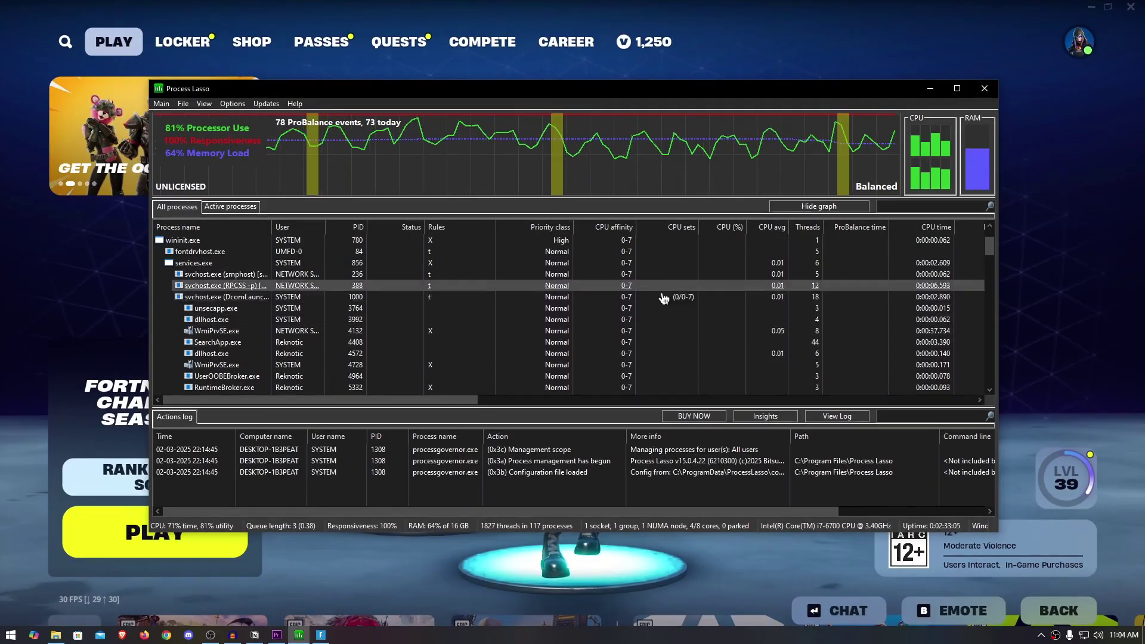
pyautogui.moveTo(566, 94)
pyautogui.mouseDown()
pyautogui.moveTo(620, 141)
pyautogui.moveTo(561, 147)
pyautogui.moveTo(511, 174)
pyautogui.moveTo(603, 182)
pyautogui.moveTo(595, 87)
pyautogui.mouseUp()
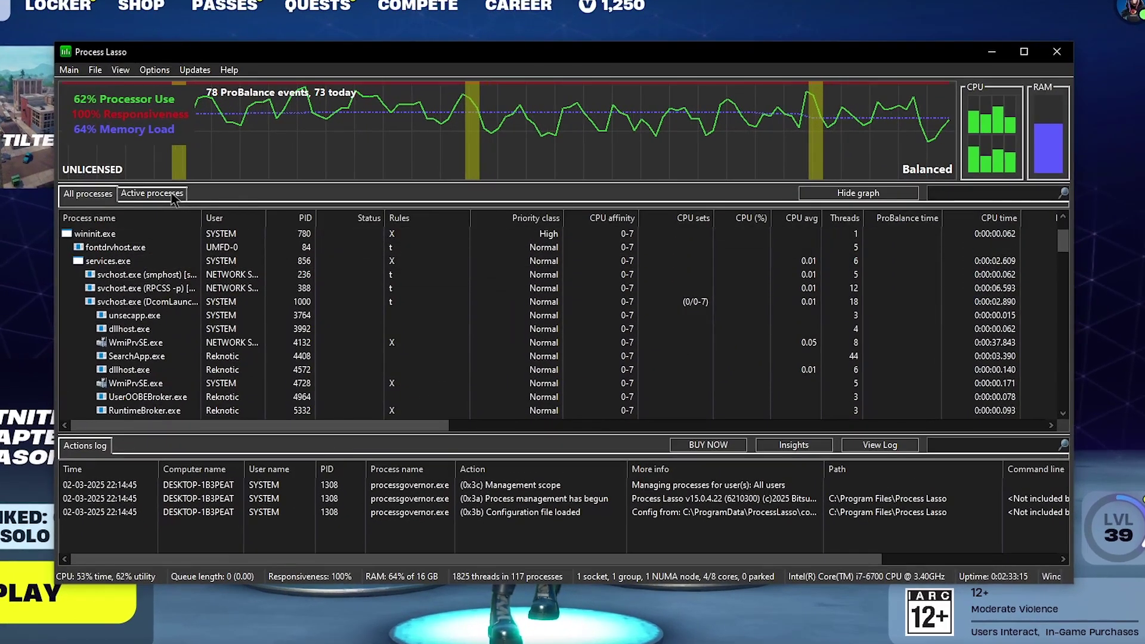
pyautogui.click(275, 200)
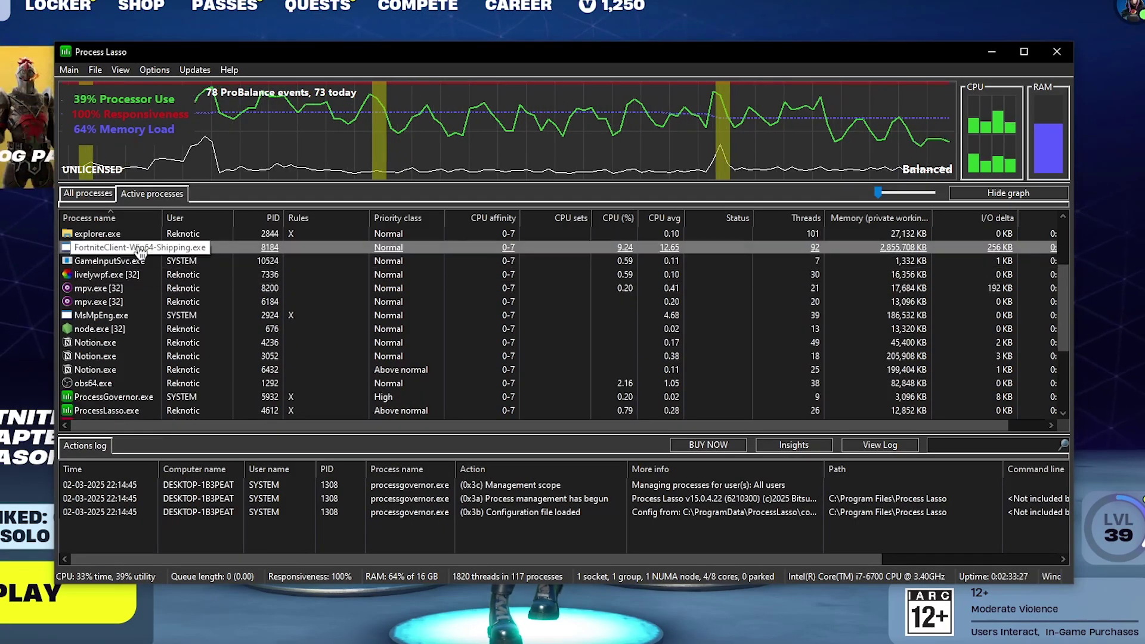
# - Set FortniteClient-Win64-Shipping.exe's CPU priority to Always High
pyautogui.rightClick(140, 250)
pyautogui.moveTo(218, 259)
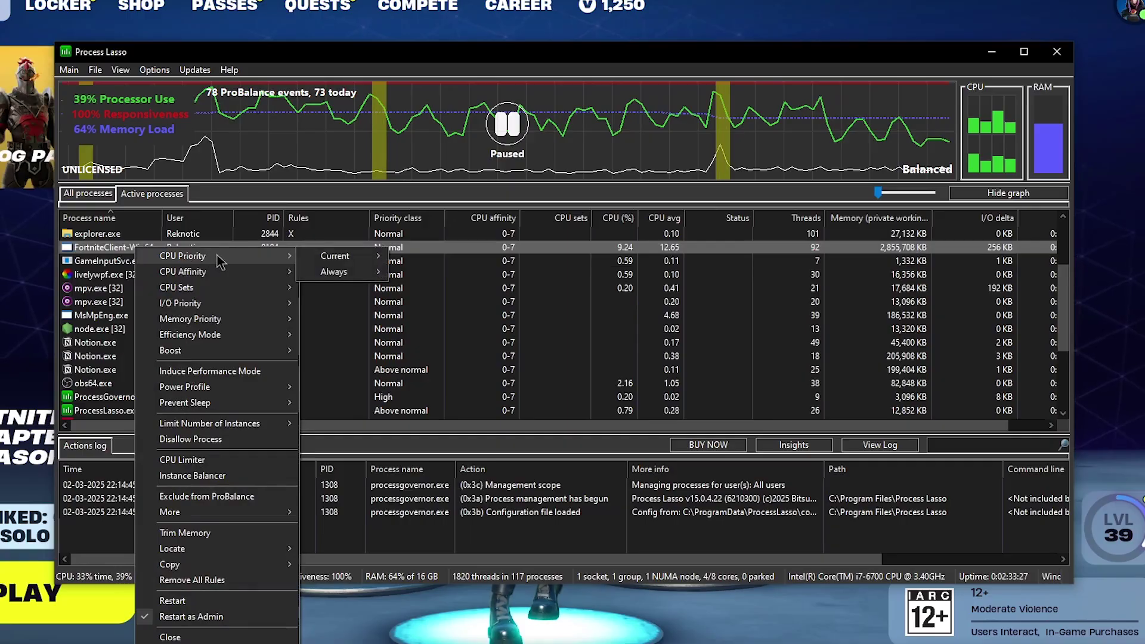
pyautogui.moveTo(356, 278)
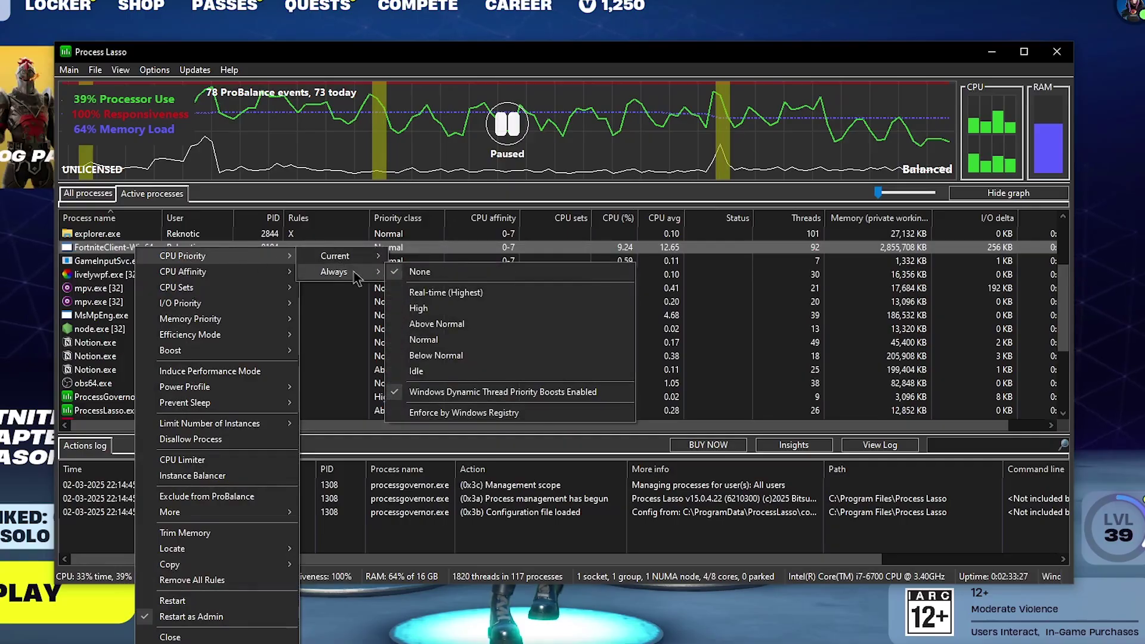
pyautogui.click(427, 308)
# - Assign the Fortnite client the Balanced: Max Performance Overlay power profile
pyautogui.rightClick(125, 266)
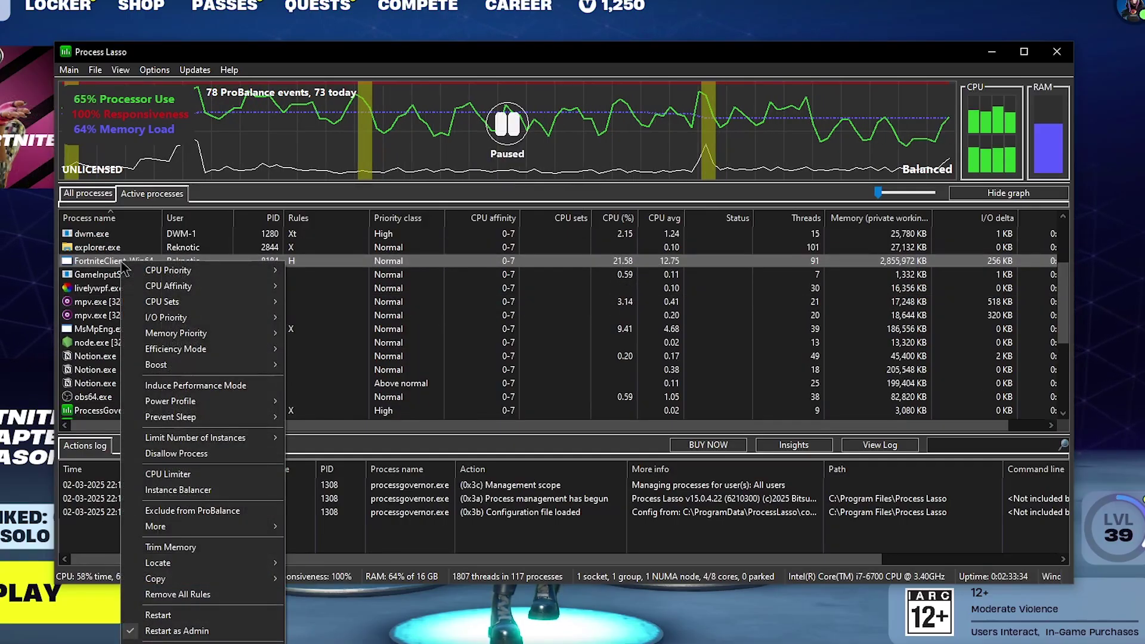
pyautogui.moveTo(232, 400)
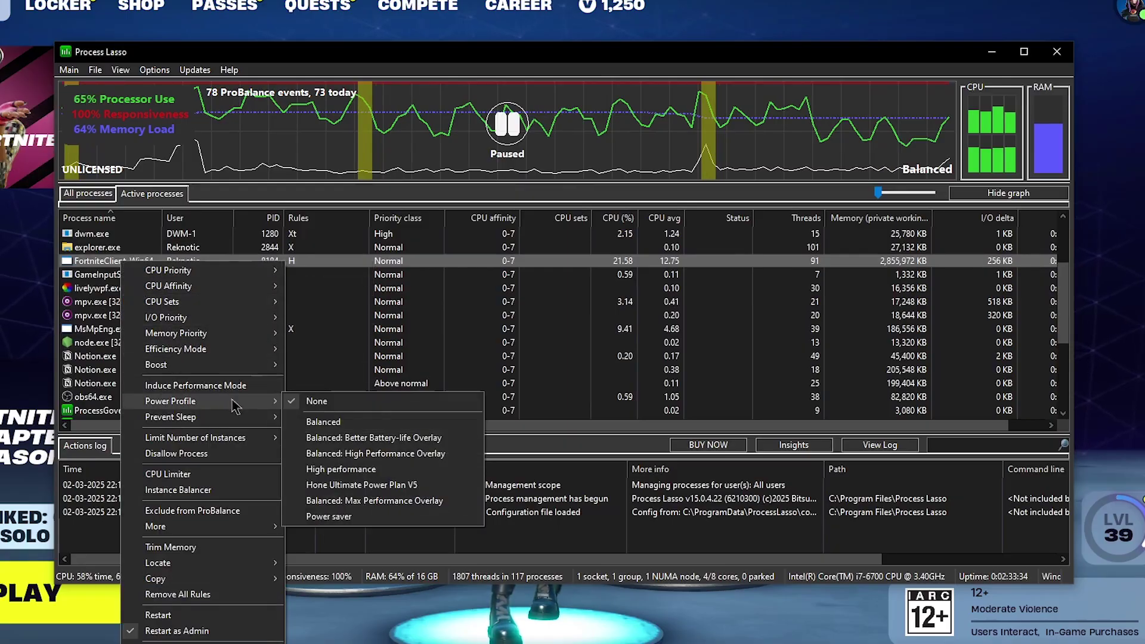
pyautogui.click(443, 501)
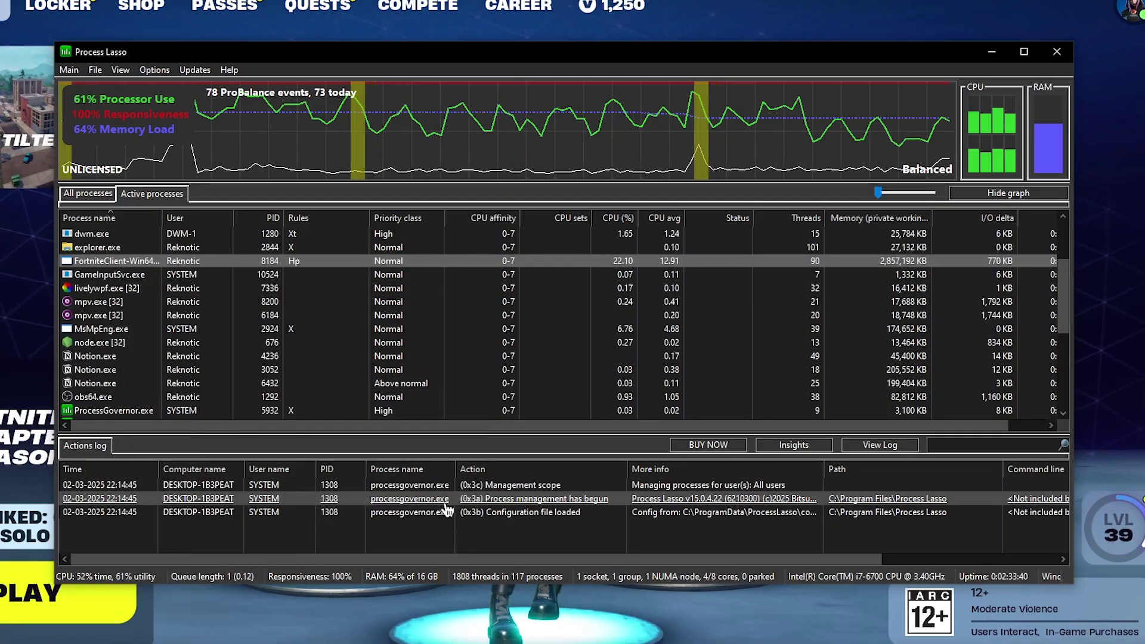
# - Set the Fortnite client's Hard Throttle to Always No throttle
pyautogui.rightClick(111, 267)
pyautogui.moveTo(179, 526)
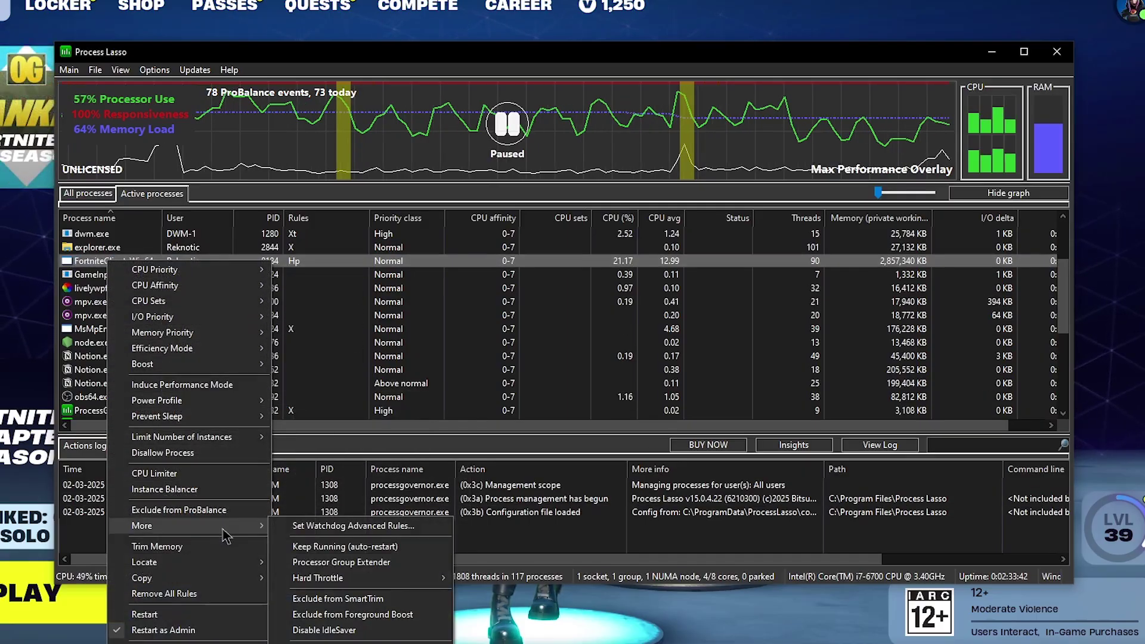
pyautogui.moveTo(340, 569)
pyautogui.moveTo(488, 531)
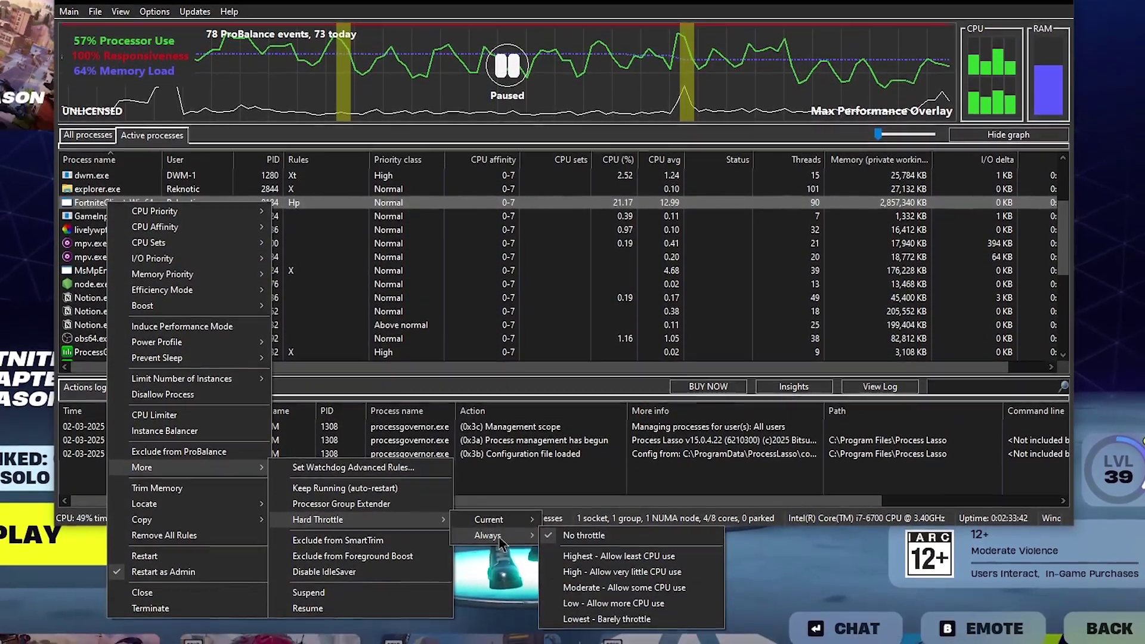
pyautogui.click(594, 532)
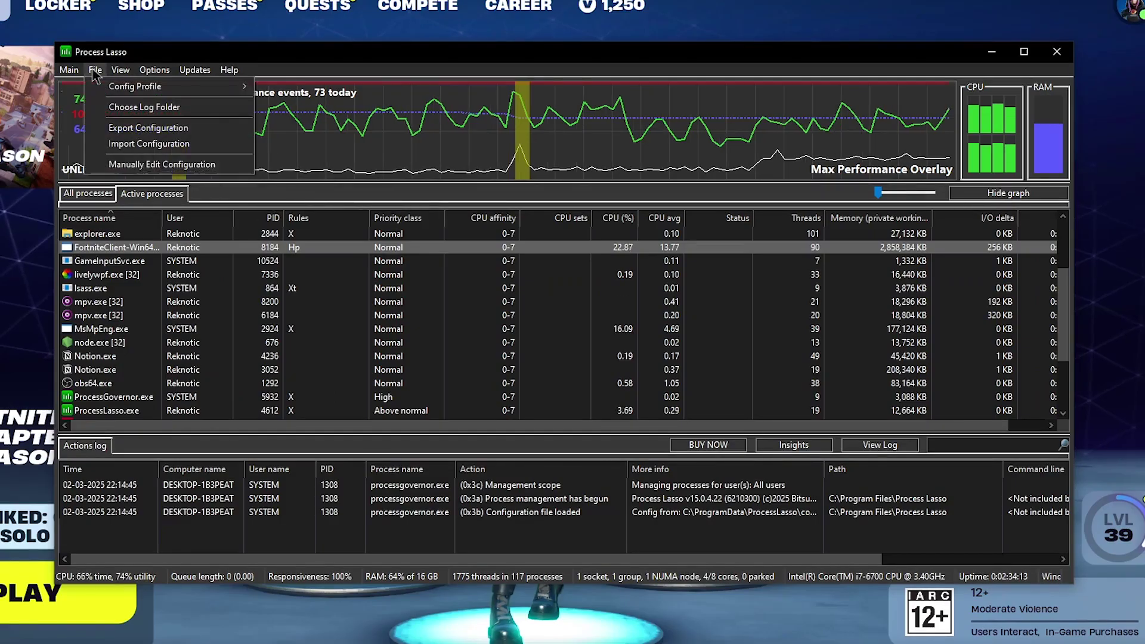
# - Create a 'Fortnite' config profile from current settings and confirm it is active
pyautogui.moveTo(179, 86)
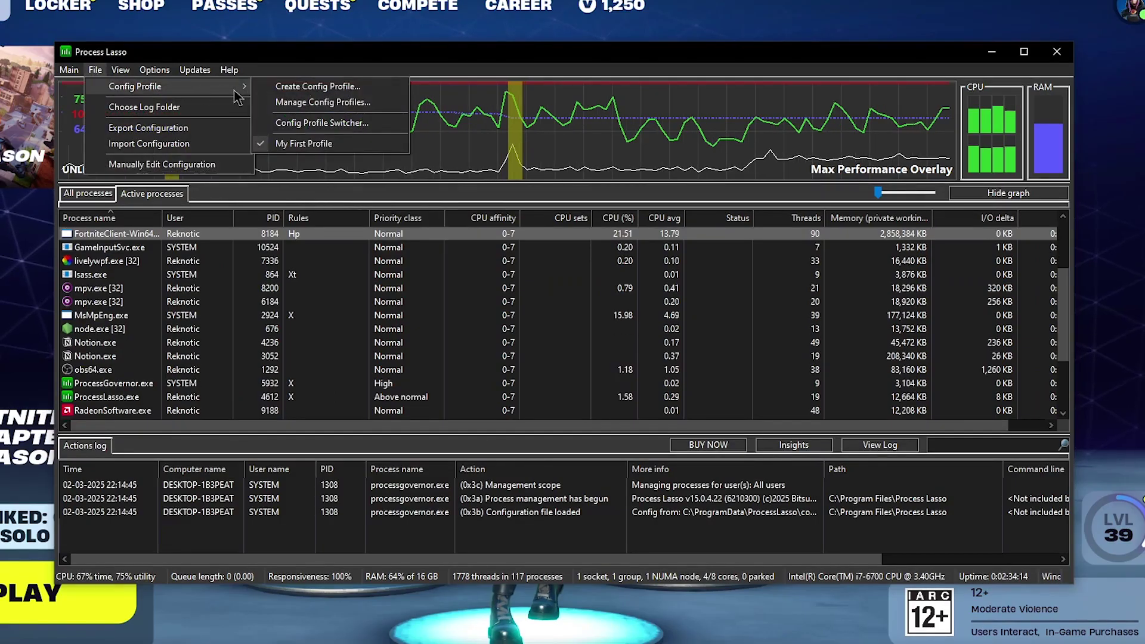
pyautogui.click(334, 87)
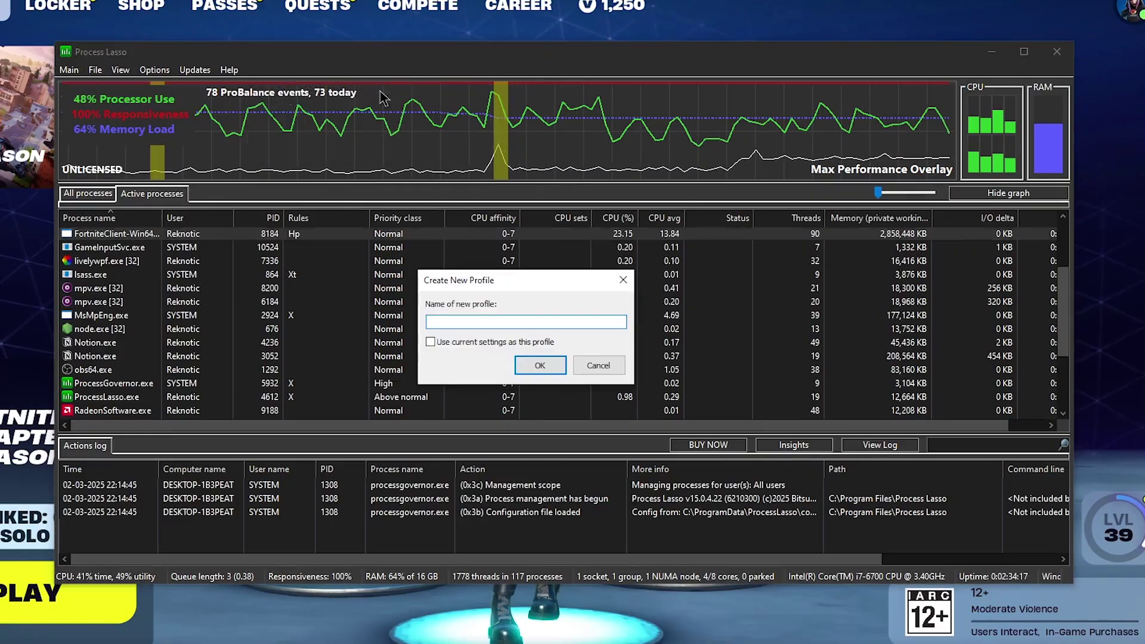
pyautogui.write('For')
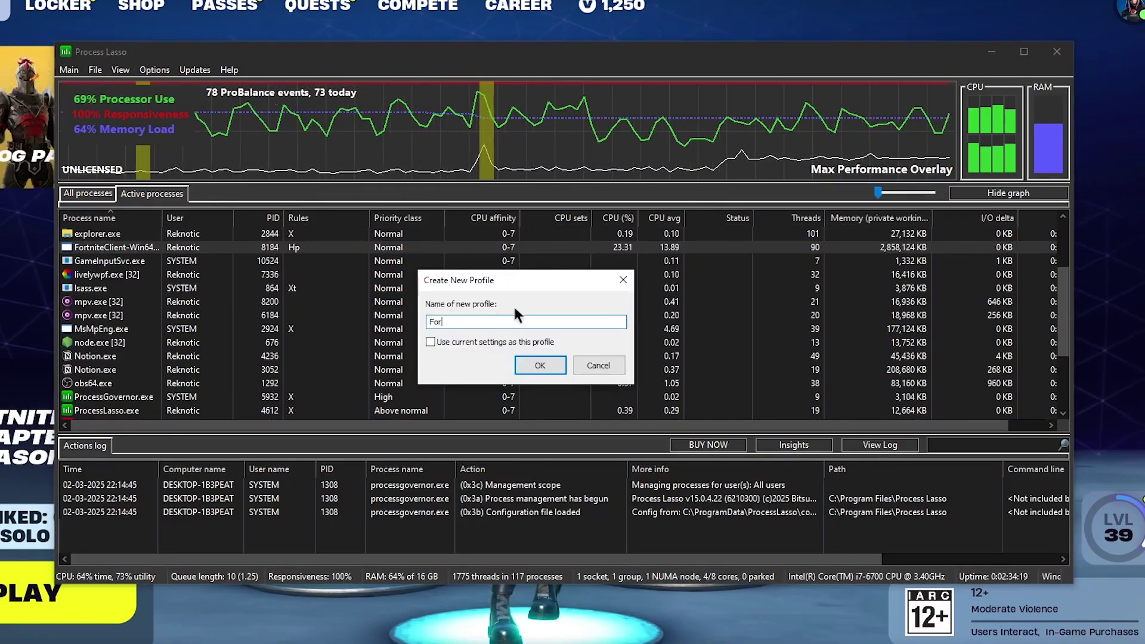
pyautogui.write('tnite')
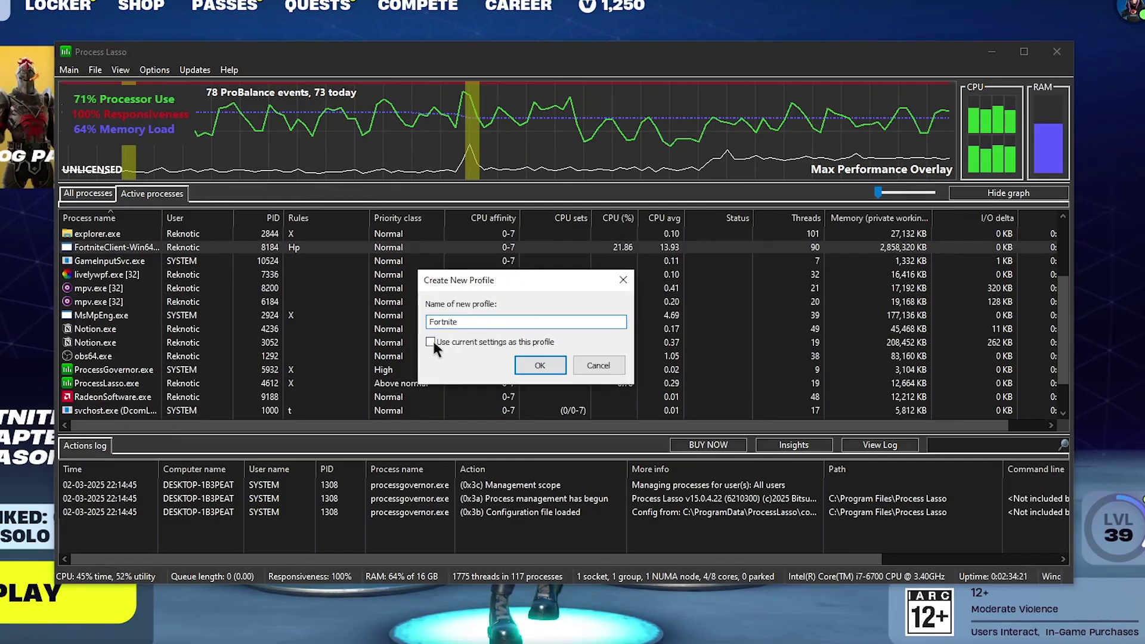
pyautogui.click(430, 342)
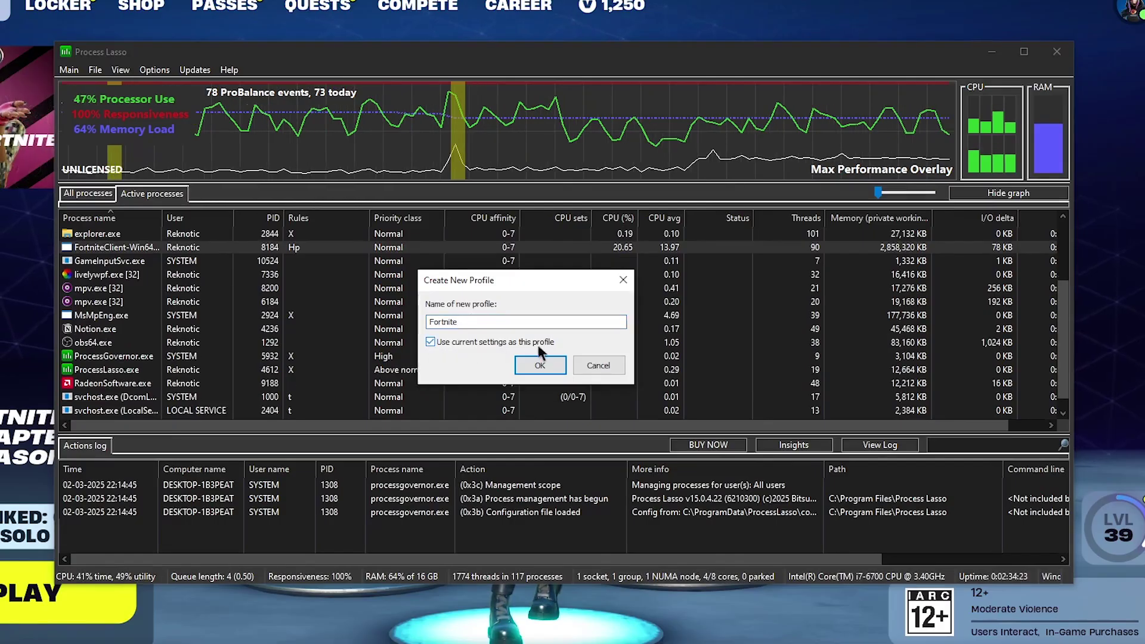
pyautogui.click(540, 366)
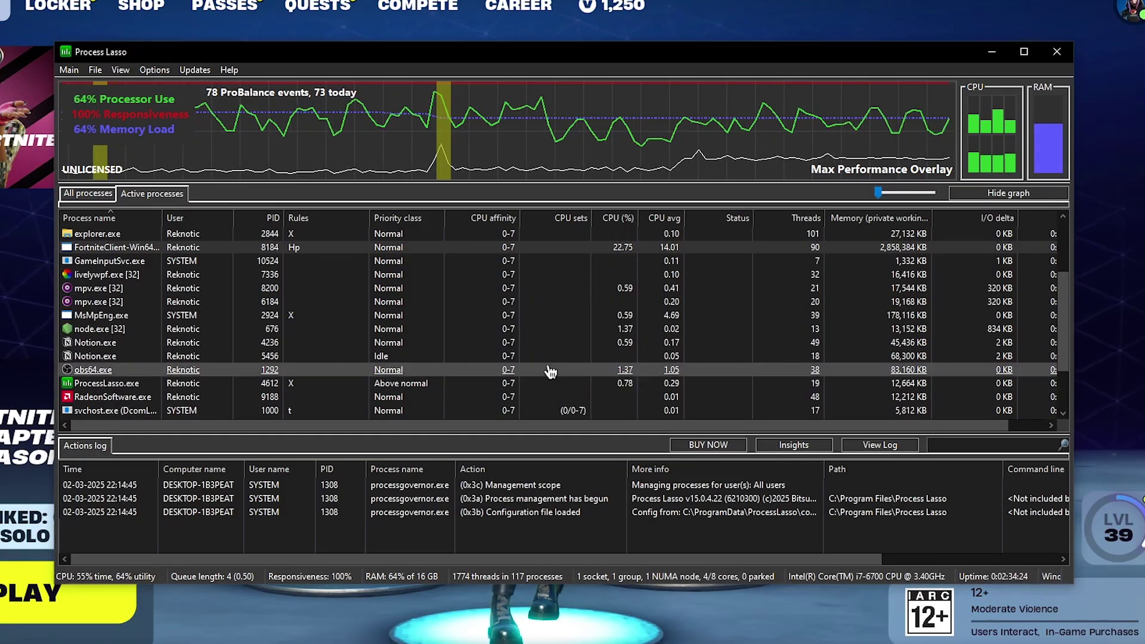
pyautogui.click(95, 70)
pyautogui.moveTo(106, 91)
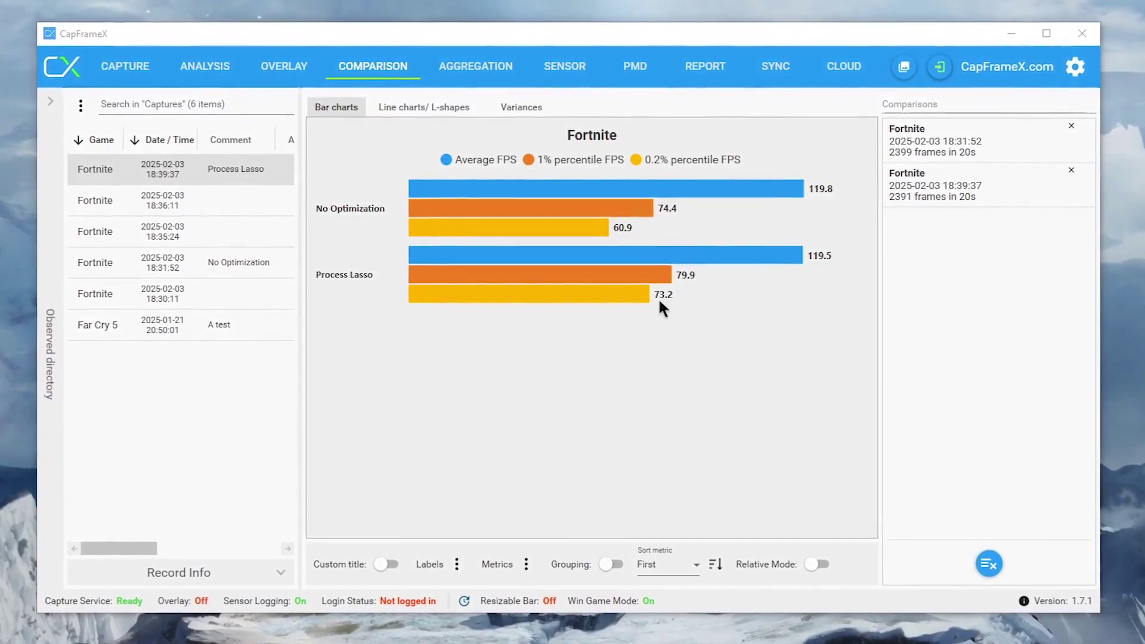
# - Show the Fortnite bar chart as percentages, with Process Lasso's 1% low as 100%
pyautogui.click(599, 291)
pyautogui.click(553, 276)
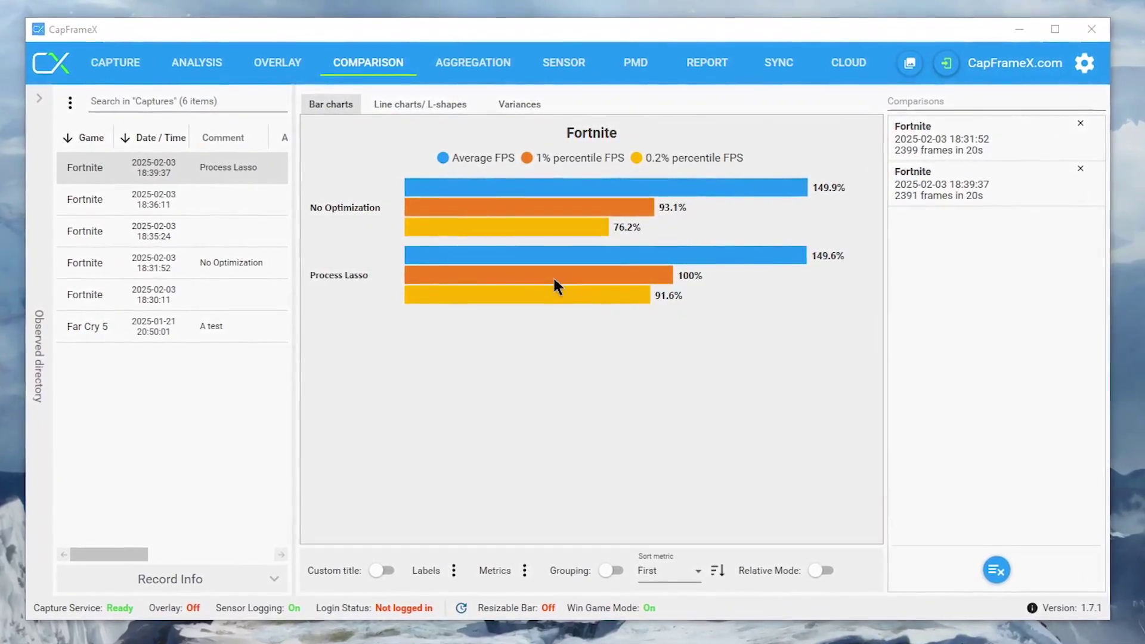